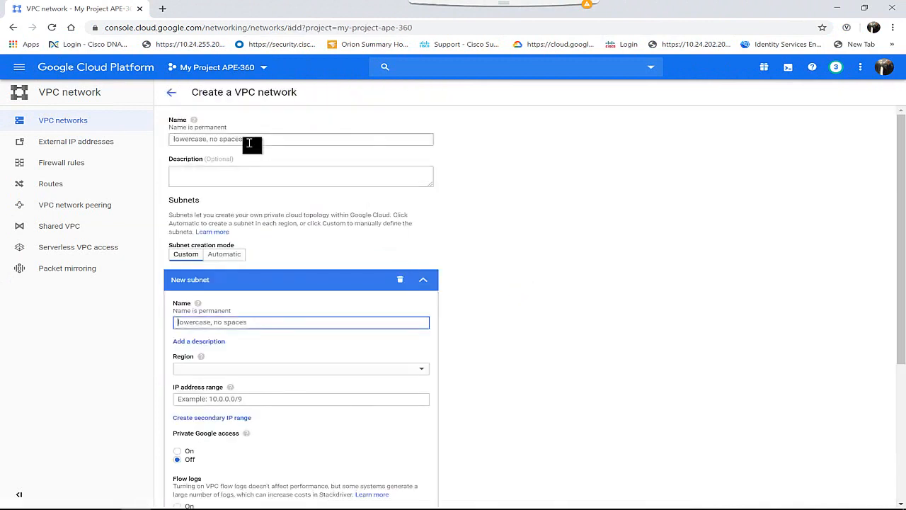
Name the new VPC network vpc01 and its new custom subnet subnet01
left_click(251, 139)
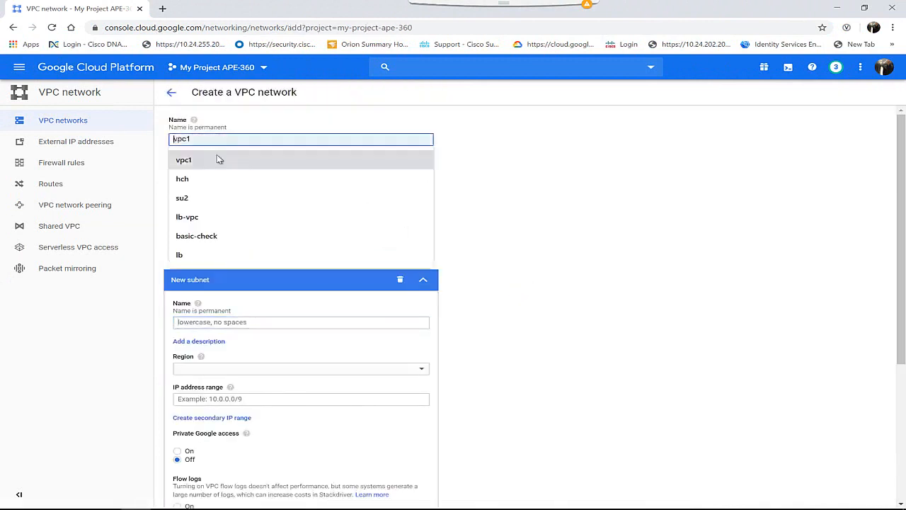
left_click(217, 159)
key("BackSpace")
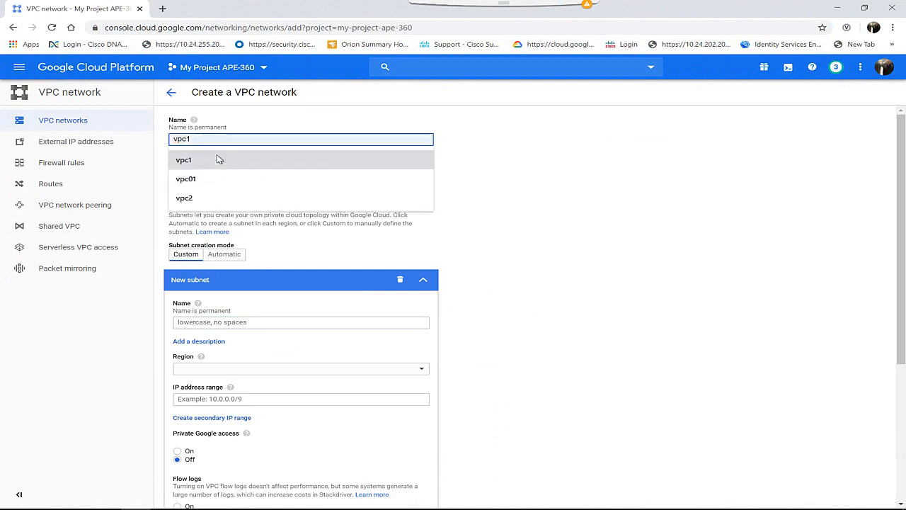
type("01")
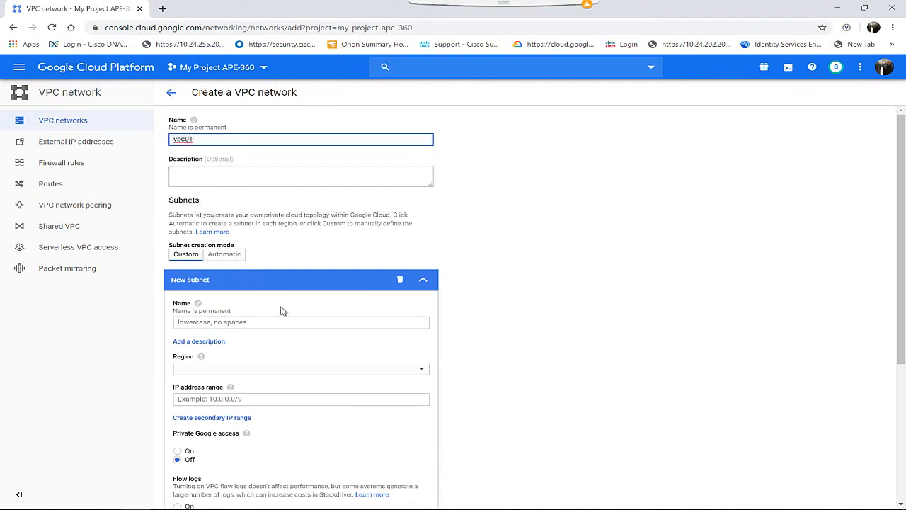
left_click(244, 323)
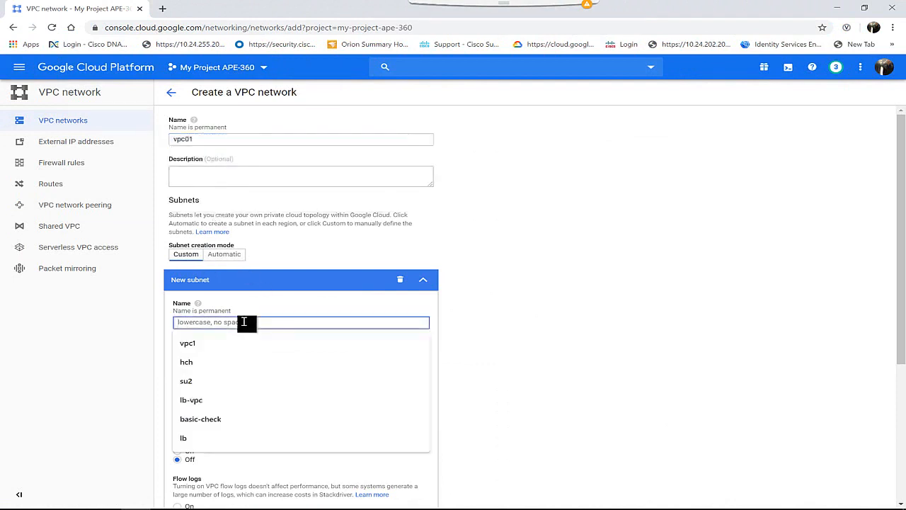
type("subn")
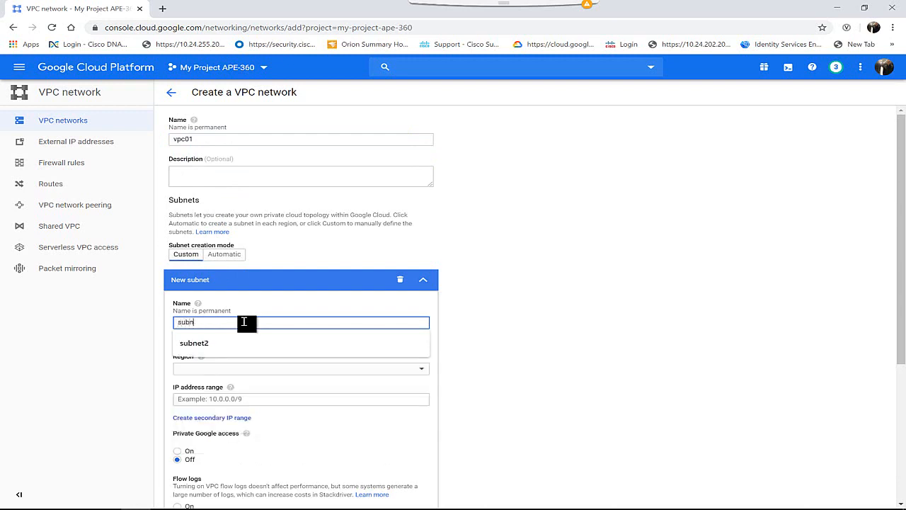
type("et01")
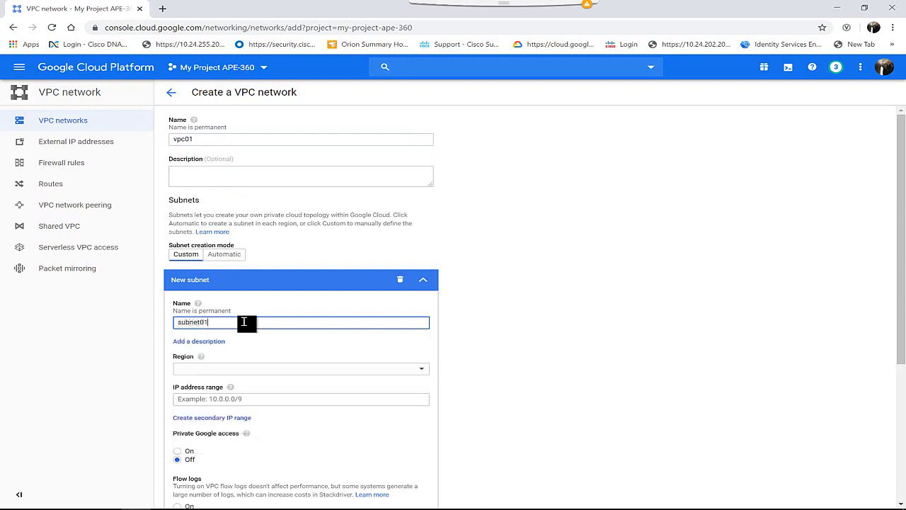
Set the region of the new subnet to us-central1
left_click(226, 369)
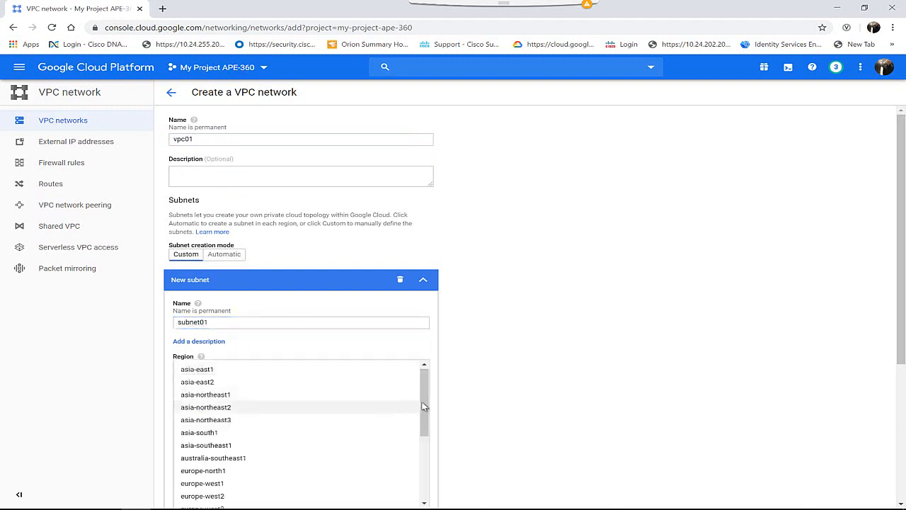
left_click_drag(424, 404, 427, 480)
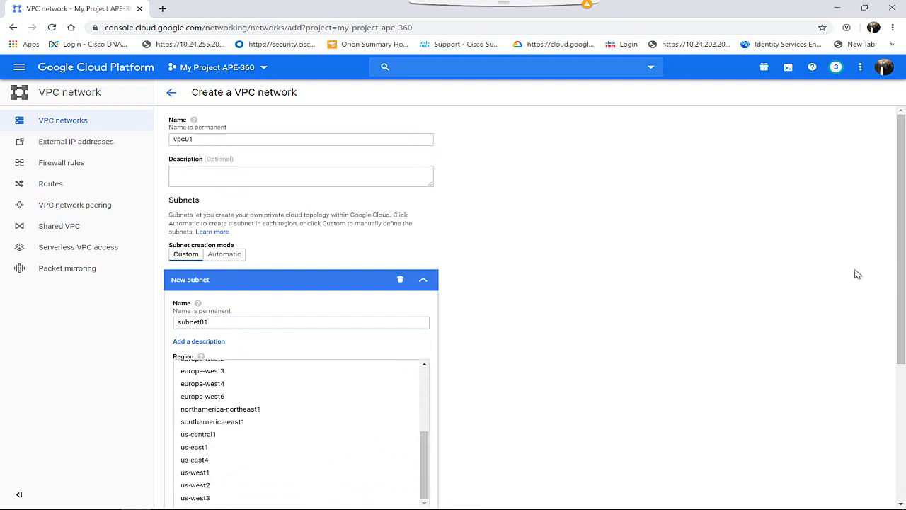
left_click_drag(897, 277, 898, 307)
left_click(271, 293)
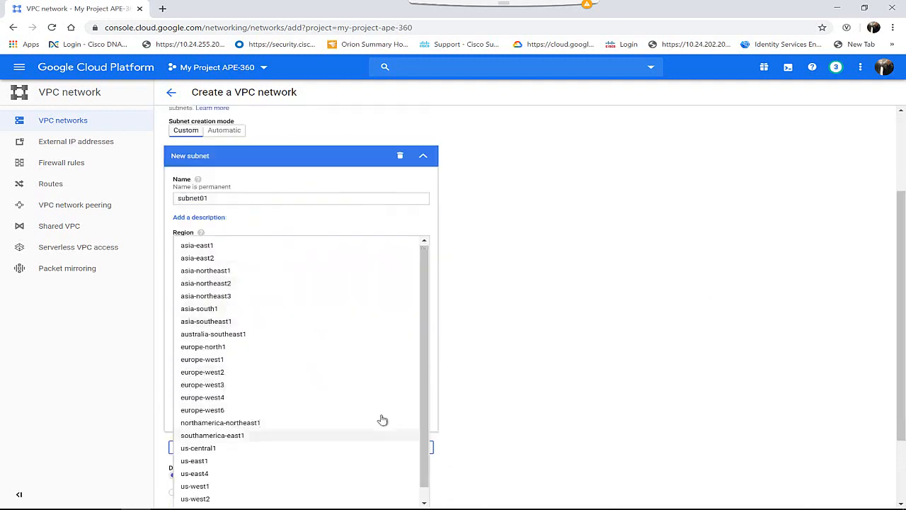
left_click_drag(428, 380, 430, 404)
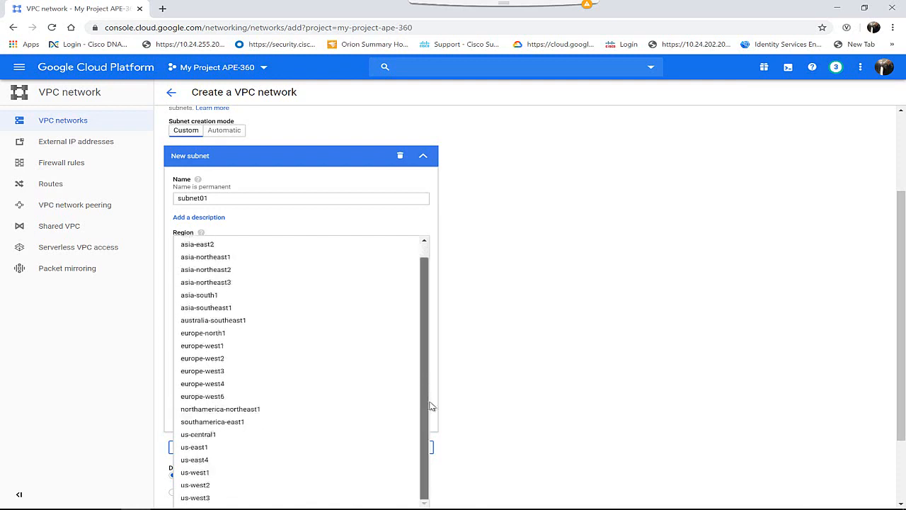
left_click(198, 435)
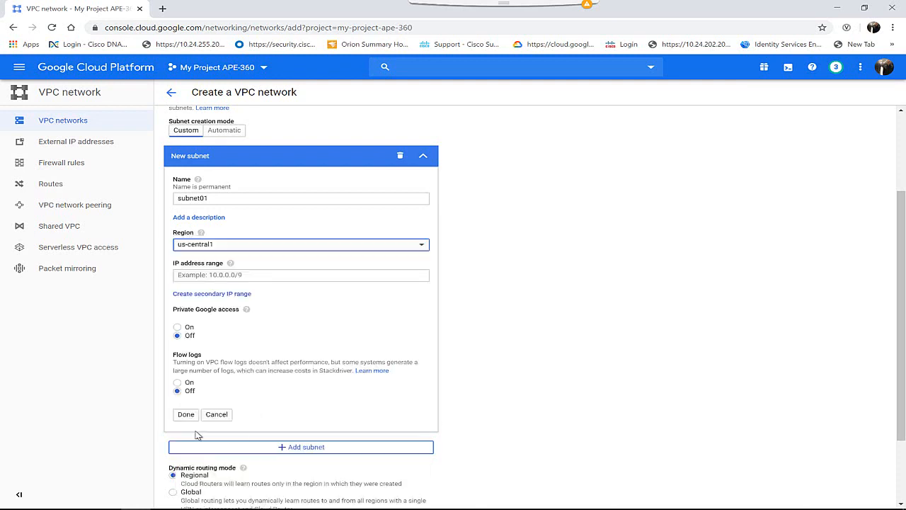
Set the subnet's IP address range to 10.10.10.0/24 and finish the subnet definition
left_click(199, 278)
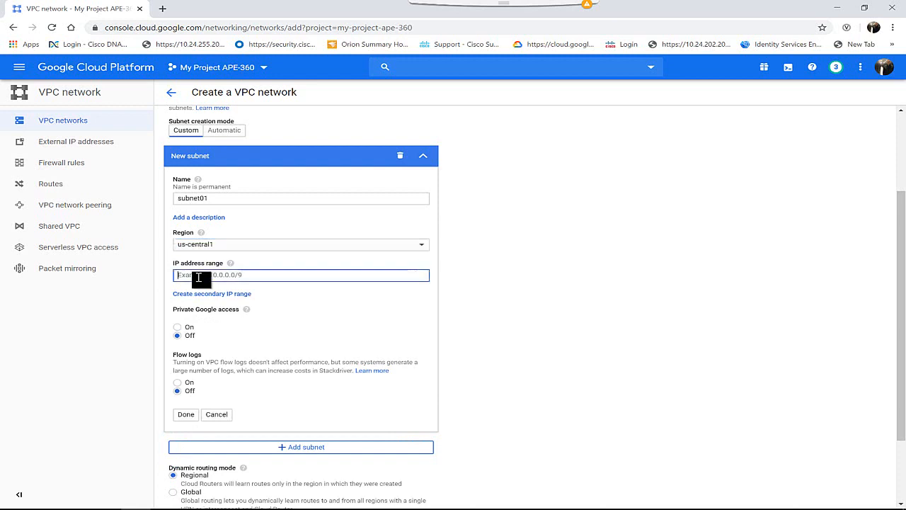
type("1")
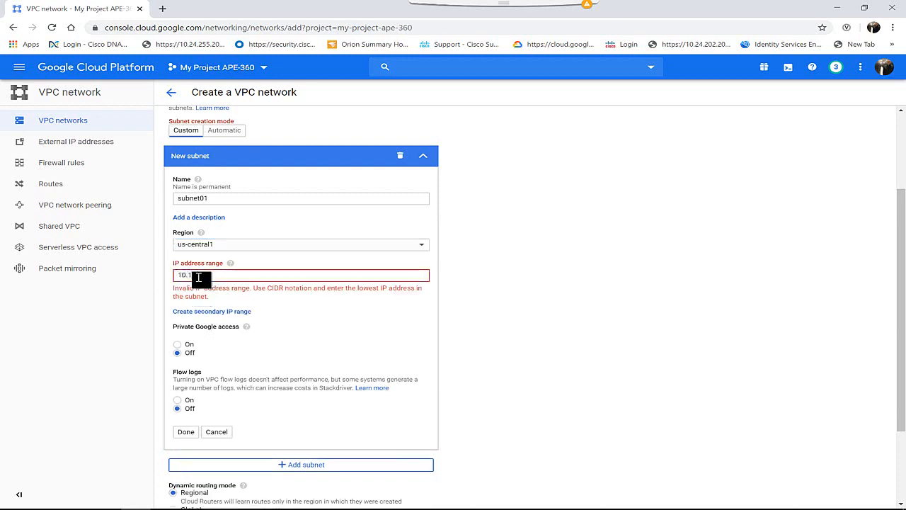
type("0.0/24")
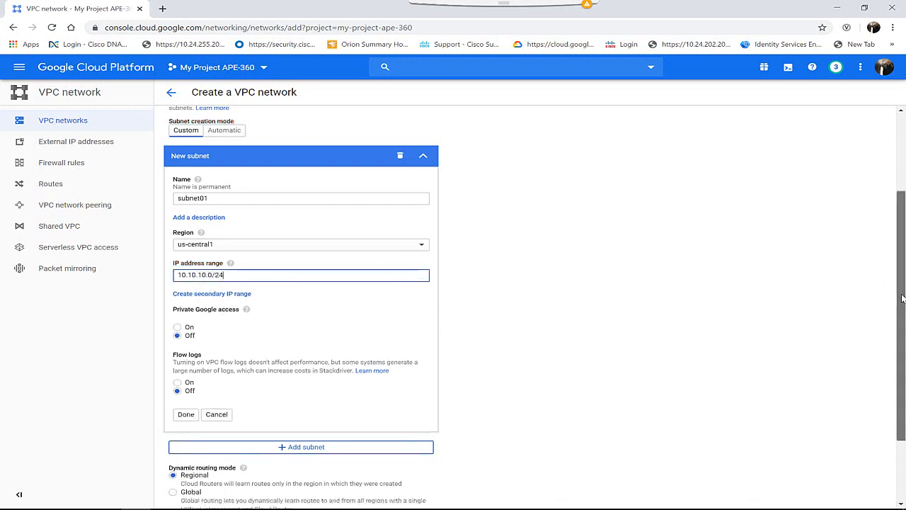
scroll(901, 288, "down", 3)
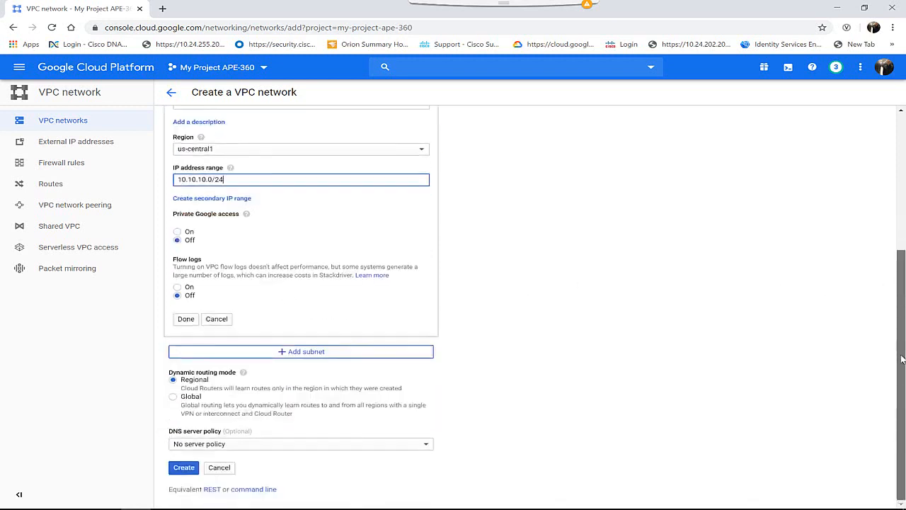
left_click(186, 320)
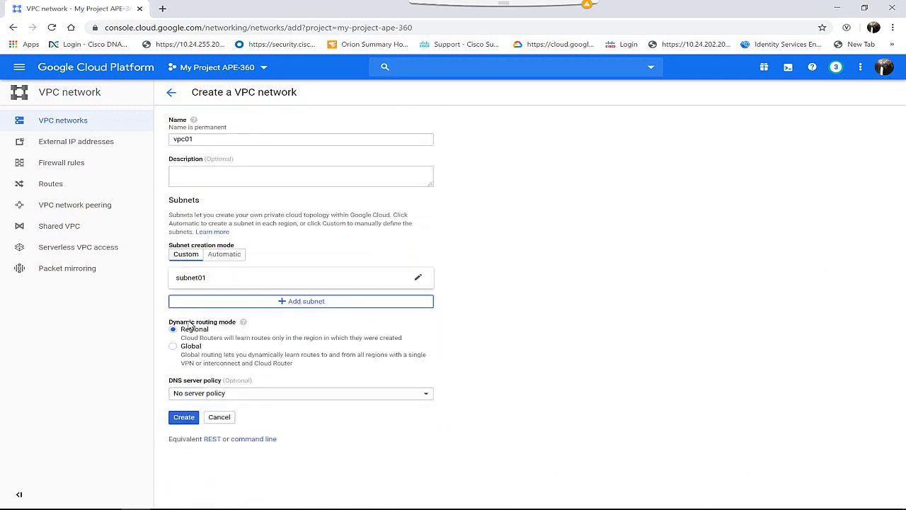
Create the vpc01 network and sort the list of VPC networks by name in descending order
left_click(183, 417)
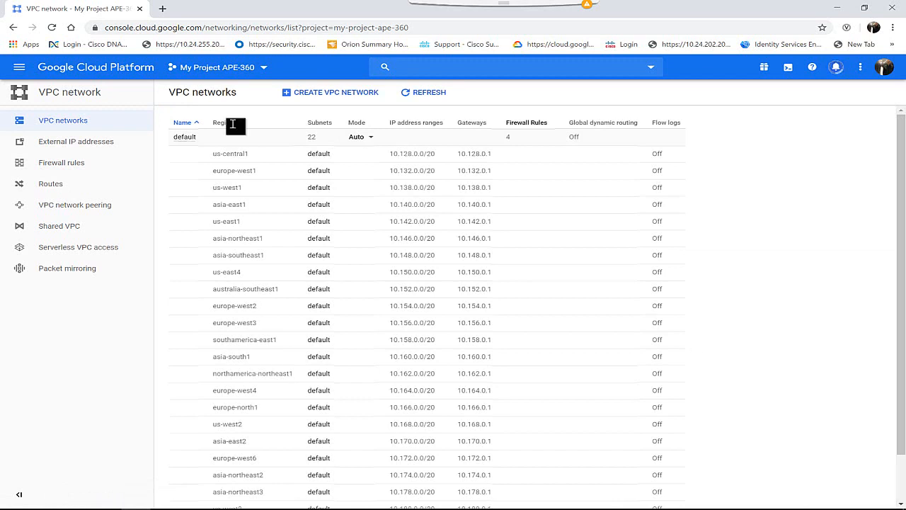
left_click(180, 123)
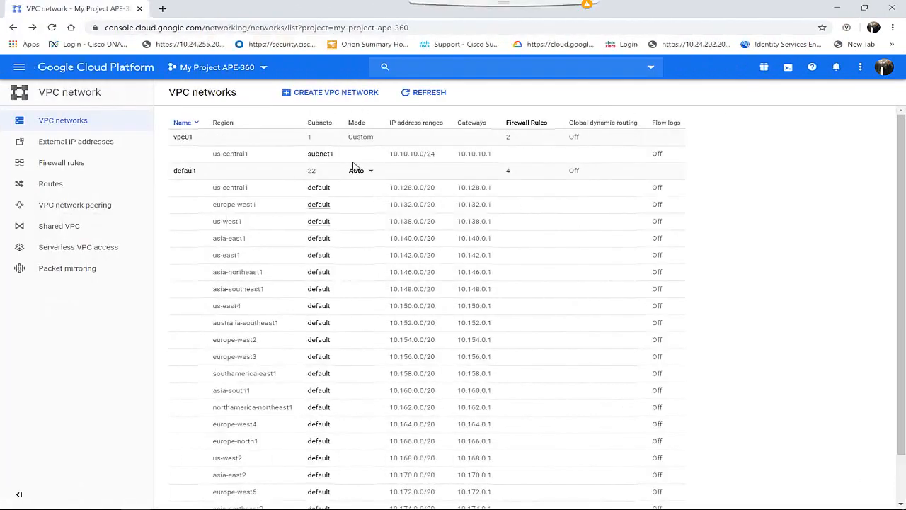
Start a new VM instance in Compute Engine and name it web
left_click(21, 72)
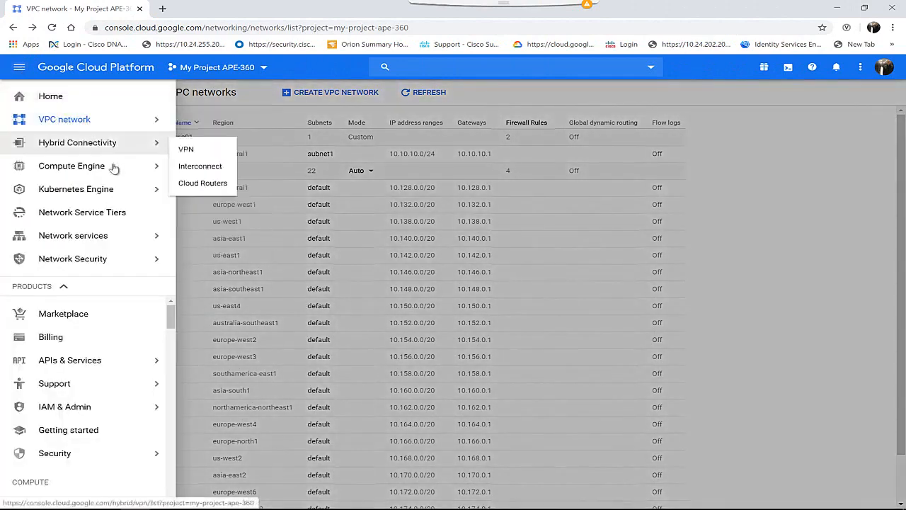
mouse_move(64, 199)
mouse_move(78, 172)
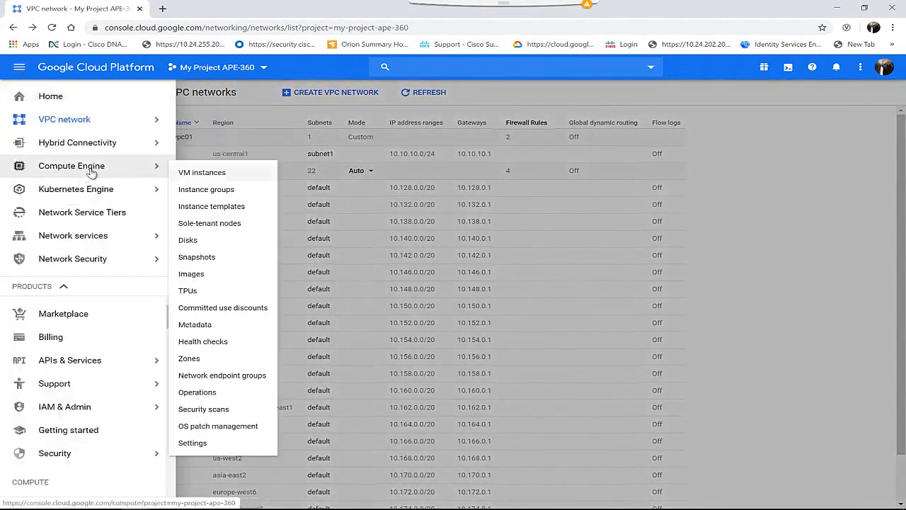
left_click(207, 177)
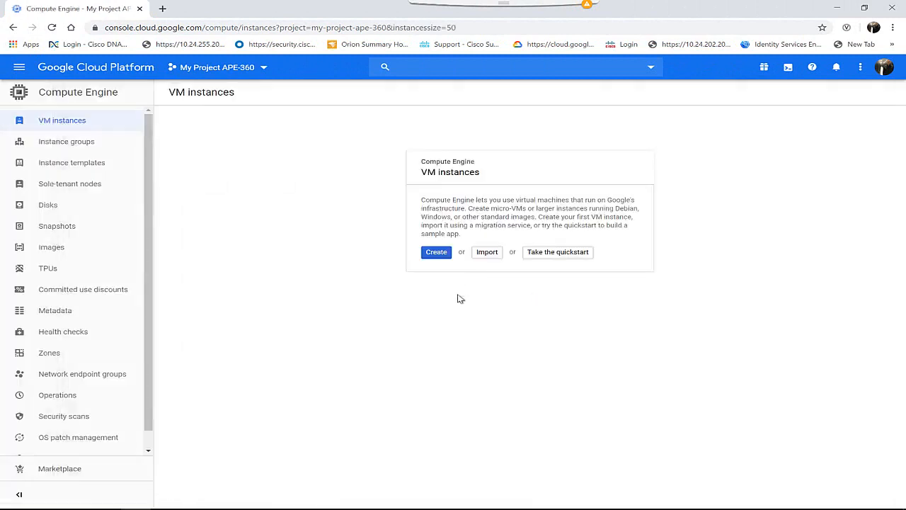
left_click(434, 254)
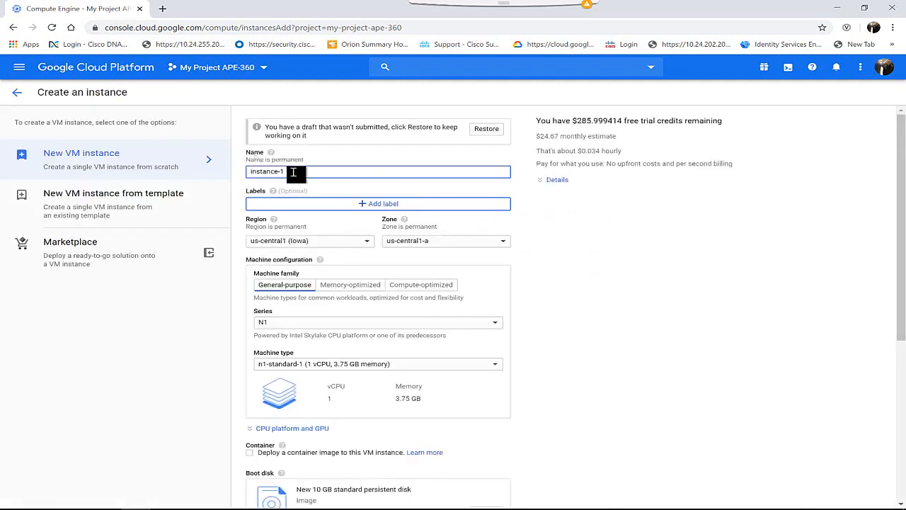
left_click_drag(293, 172, 239, 174)
type("web")
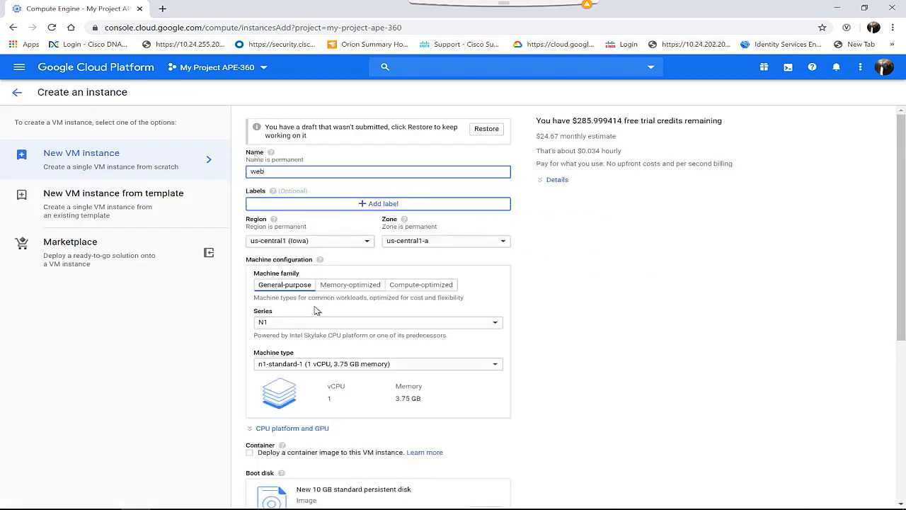
Allow both HTTP and HTTPS traffic through the firewall for the web instance
scroll(316, 311, "down", 5)
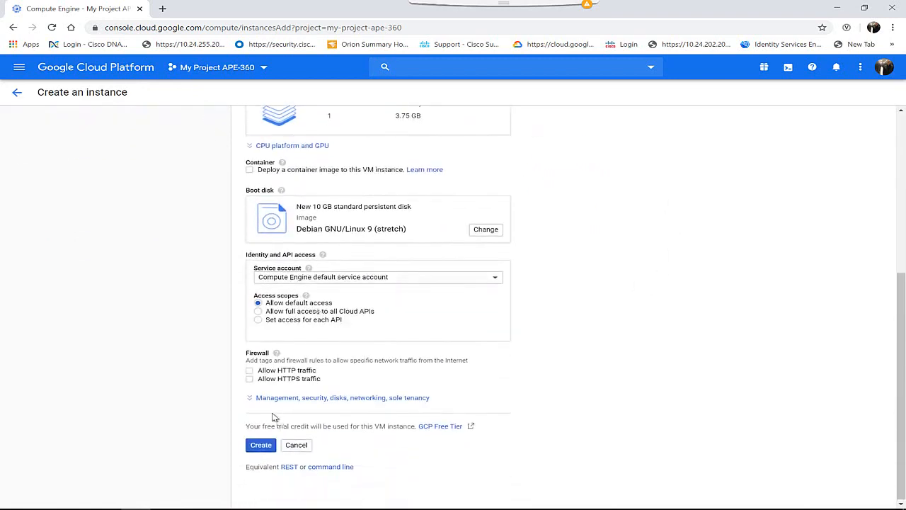
left_click(250, 370)
left_click(249, 379)
Add the network tag web in the instance's networking settings
left_click(366, 399)
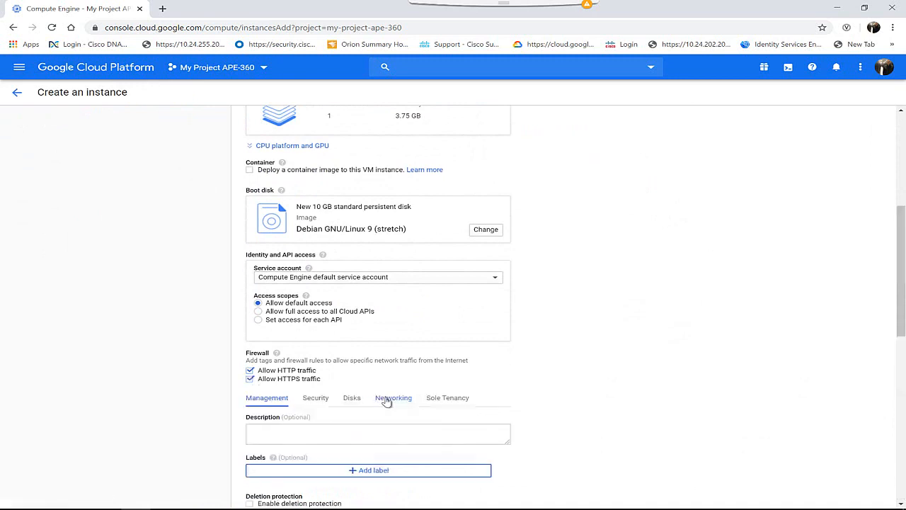
left_click(388, 399)
scroll(386, 401, "down", 3)
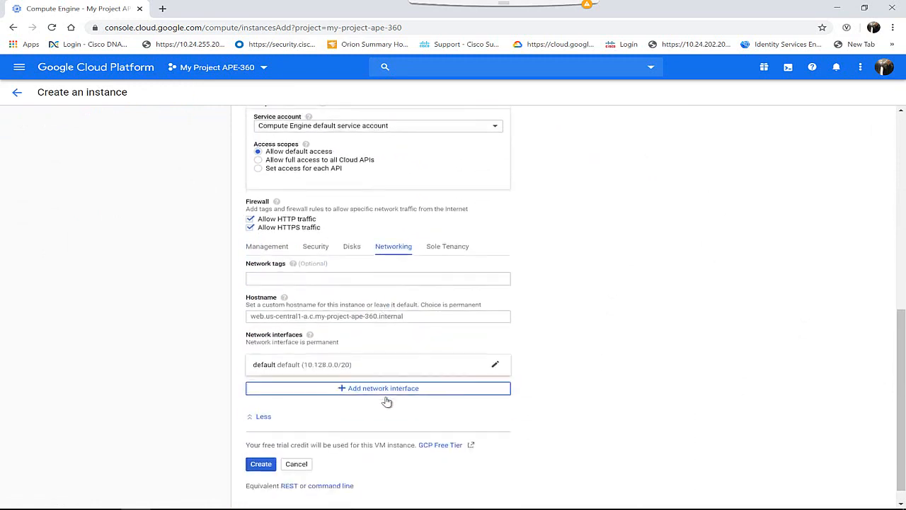
left_click(261, 282)
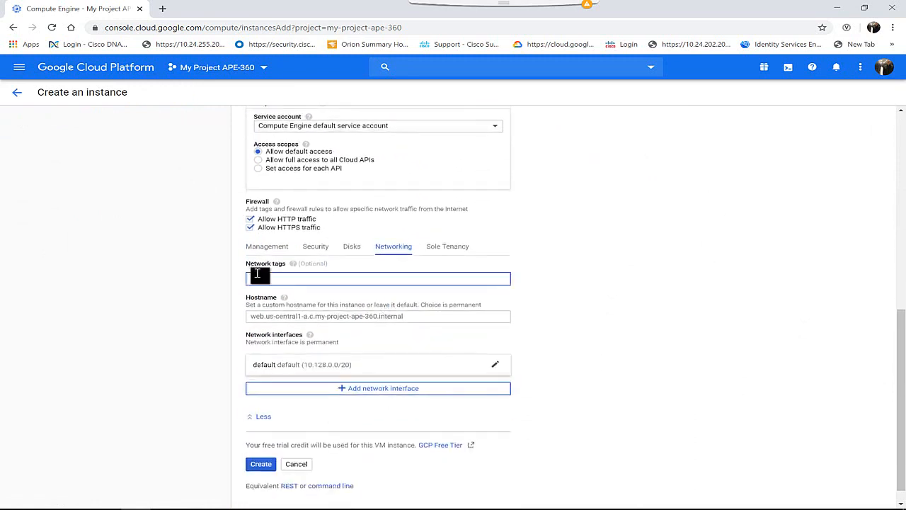
type("web")
Assign the instance's network interface to the vpc01 network and create the VM
left_click(275, 372)
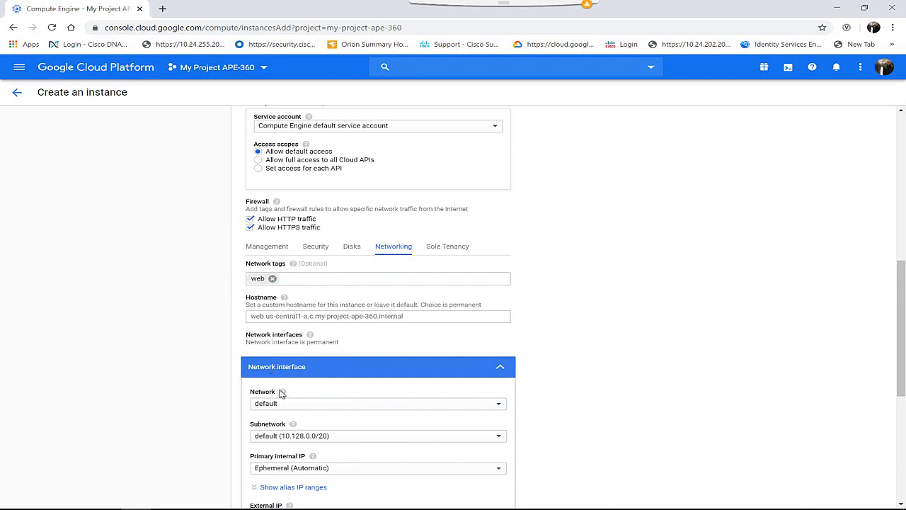
left_click(265, 404)
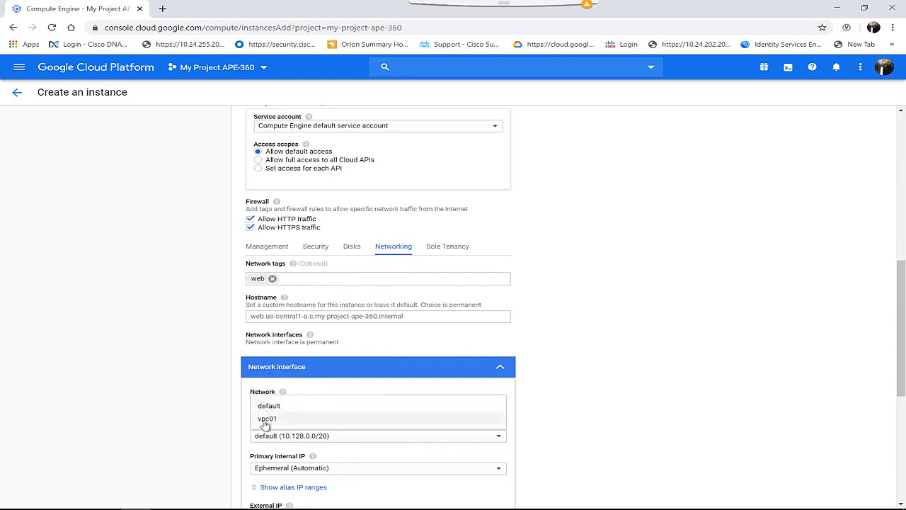
left_click(266, 419)
scroll(265, 423, "down", 3)
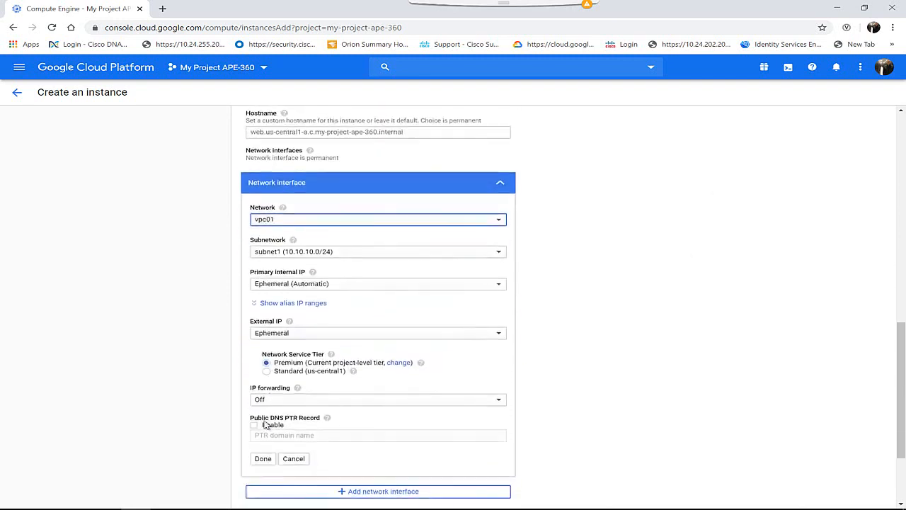
left_click(265, 464)
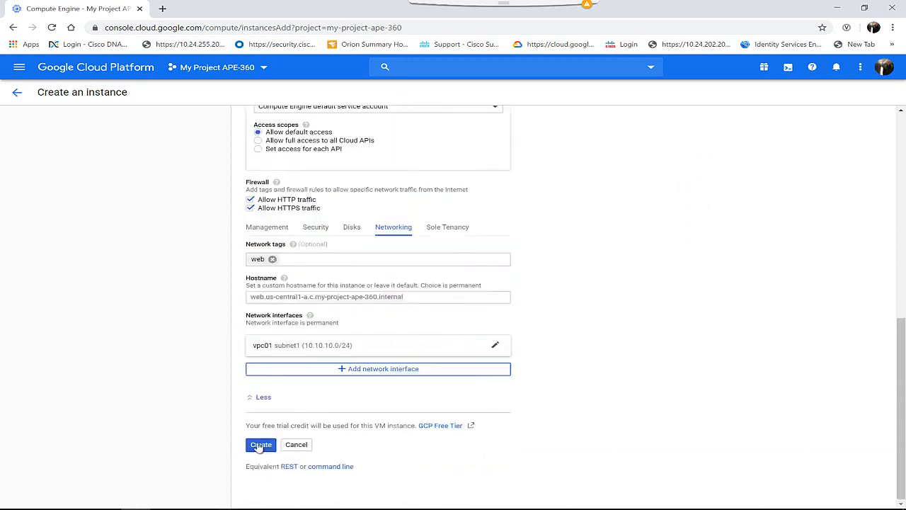
left_click(260, 445)
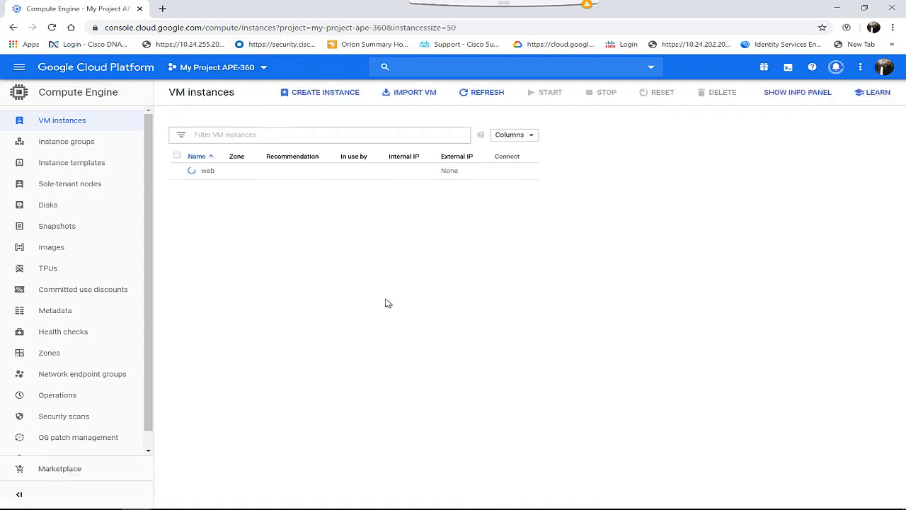
Start another new VM instance in Compute Engine and name it app
left_click(326, 95)
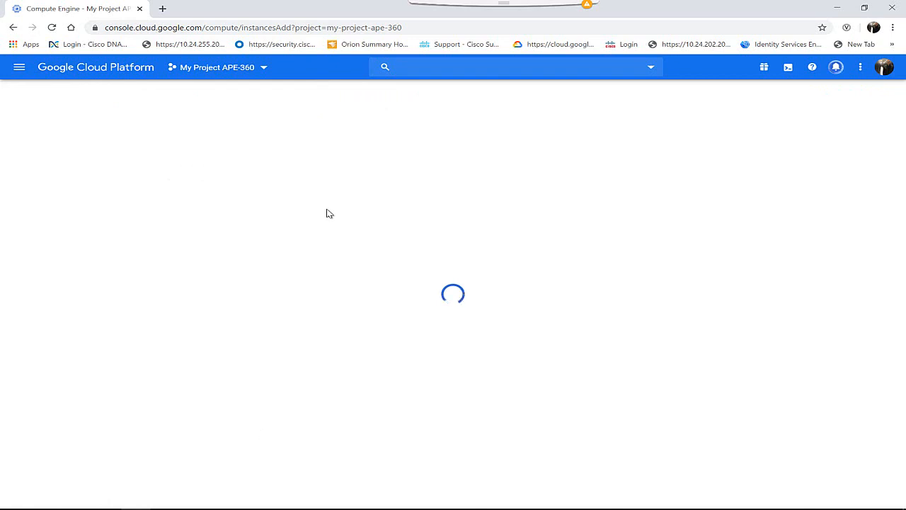
key("BackSpace")
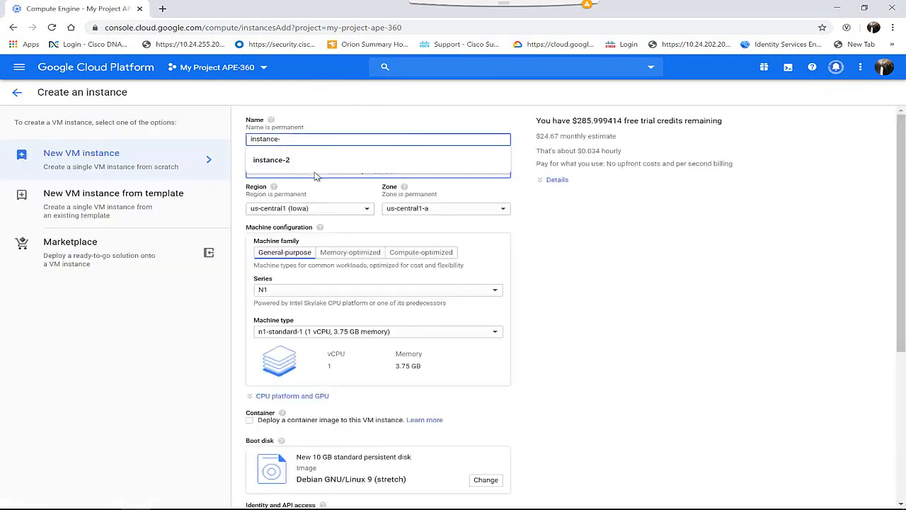
key("BackSpace")
key("BackSpace")
key("BackSpace")
key("BackSpace")
key("BackSpace")
key("BackSpace")
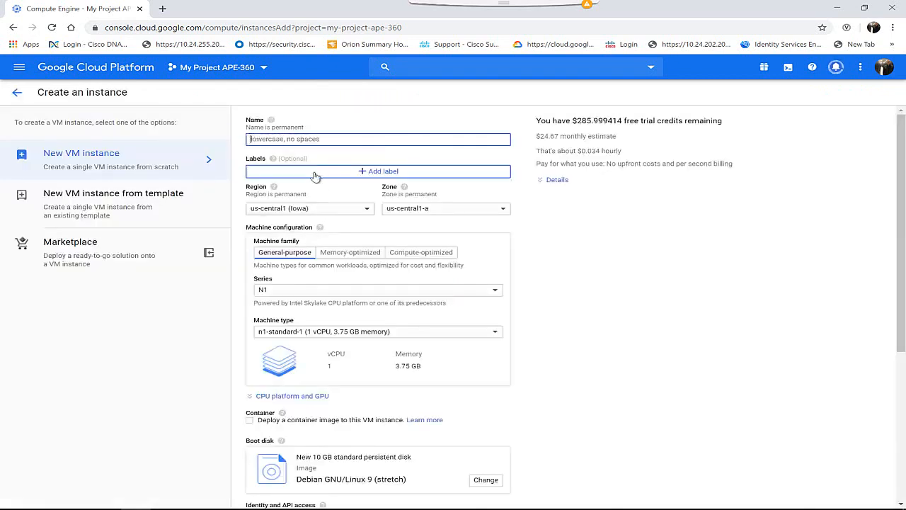
type("app")
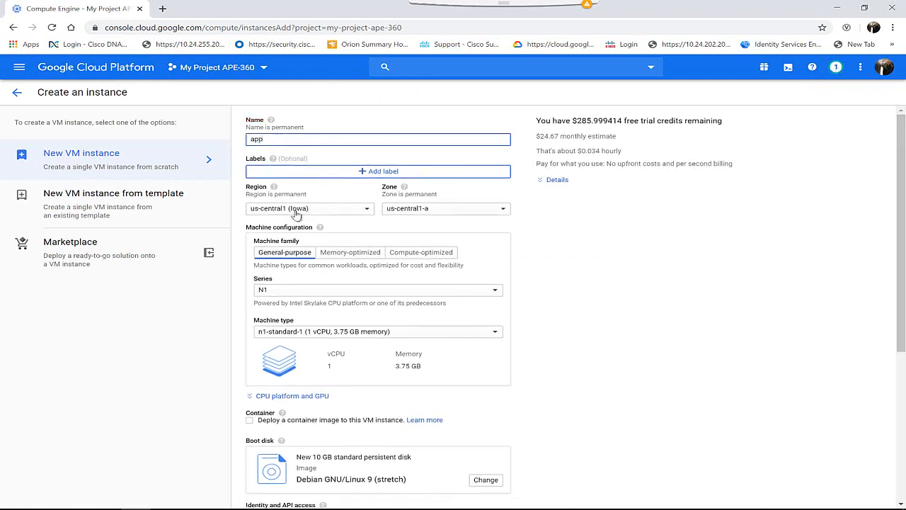
Allow HTTP and HTTPS traffic through the firewall for the app instance
scroll(451, 290, "down", 4)
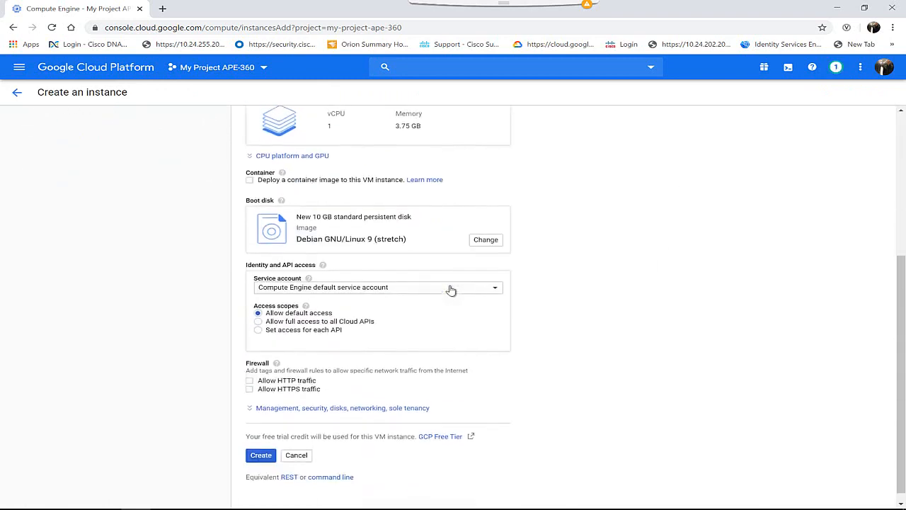
left_click(250, 385)
left_click(250, 393)
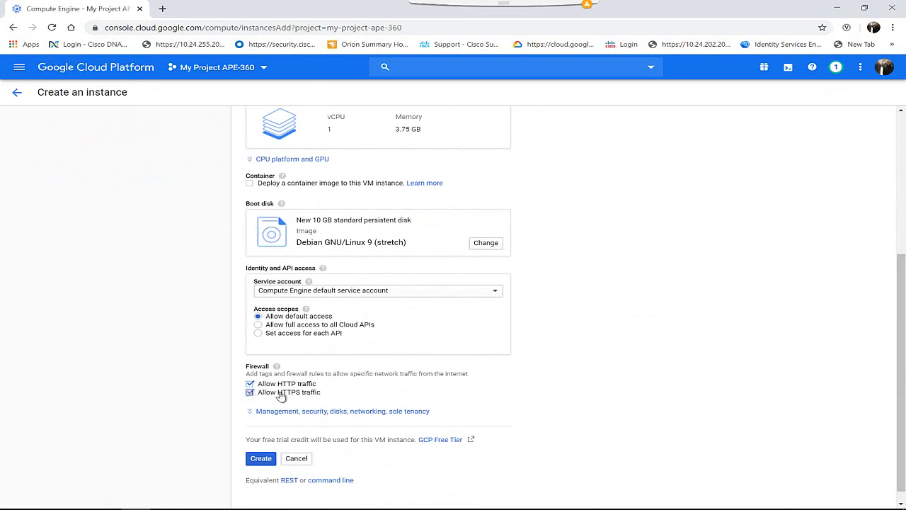
Add the network tag app in the app instance's networking settings
left_click(366, 411)
scroll(364, 354, "down", 2)
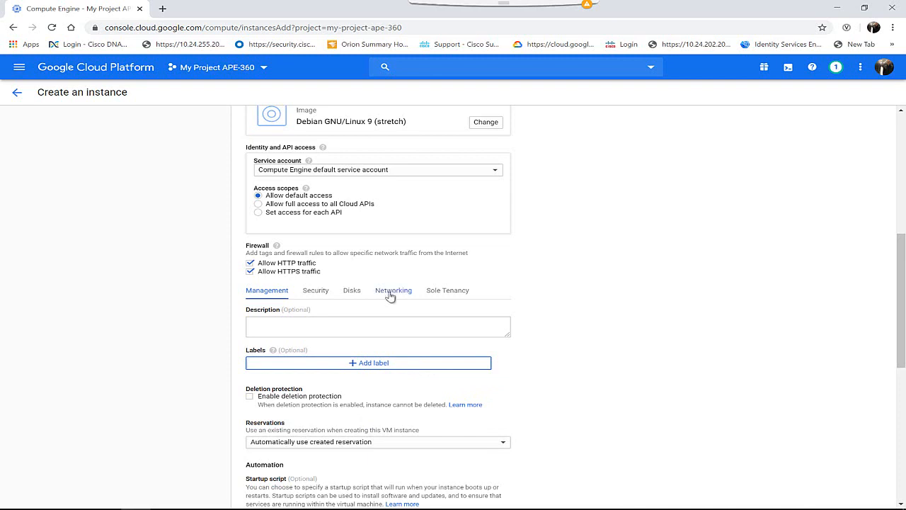
left_click(389, 291)
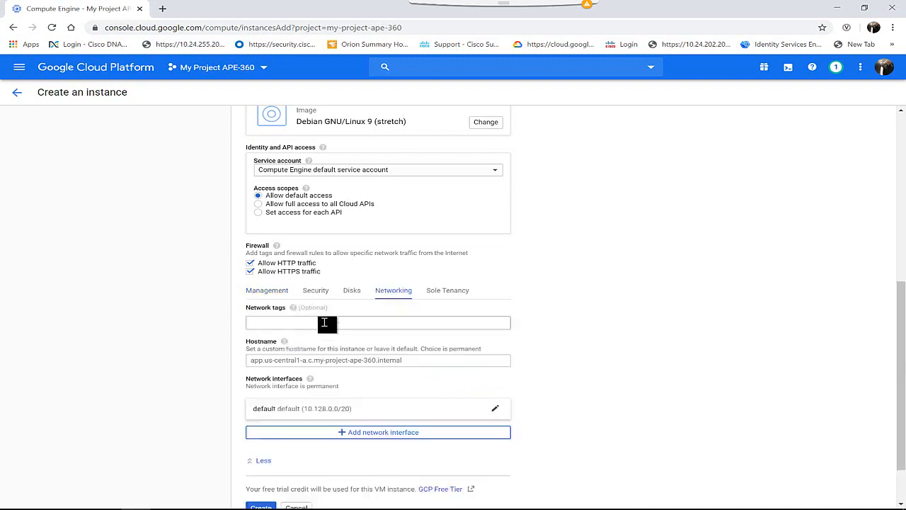
left_click(324, 323)
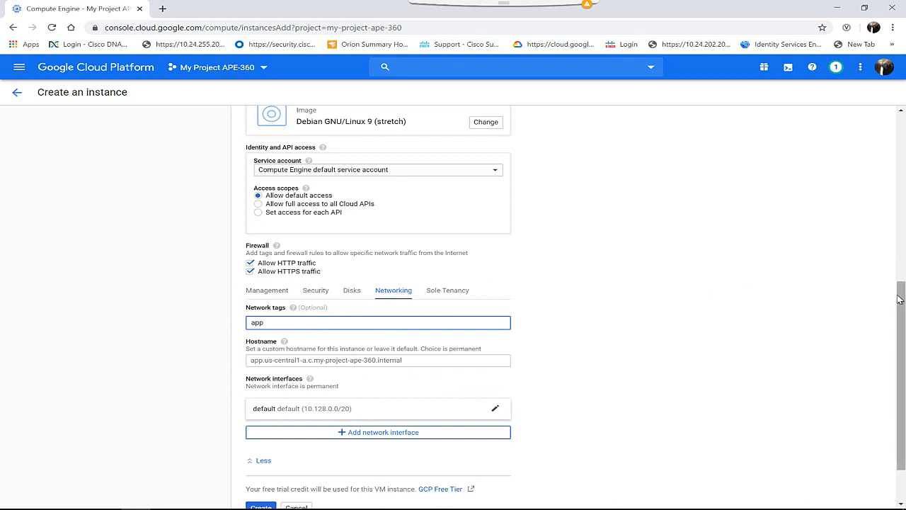
Assign the app instance's network interface to the vpc01 network and create the VM
left_click_drag(899, 300, 899, 325)
left_click(298, 354)
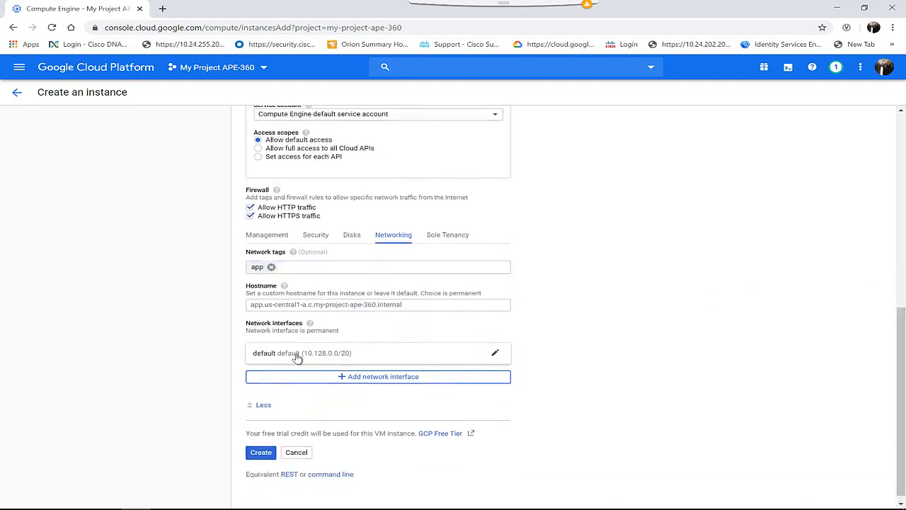
left_click(305, 393)
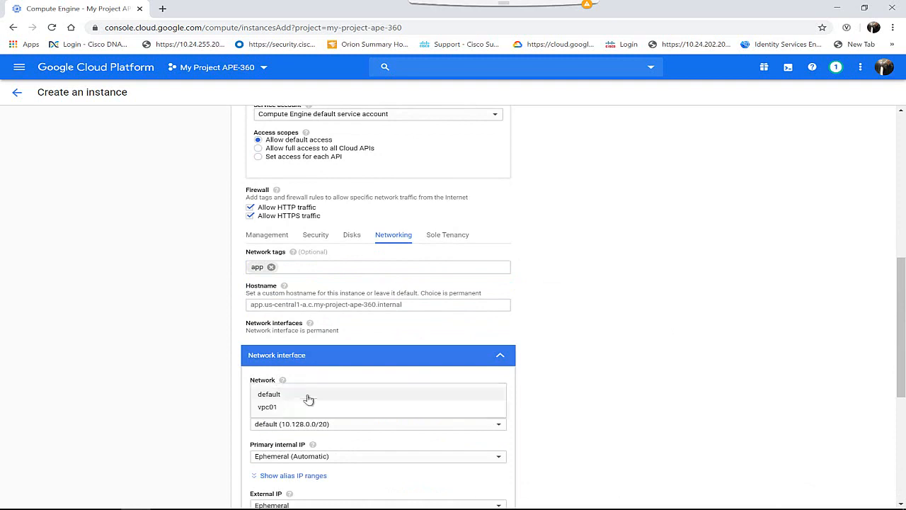
left_click(269, 407)
scroll(276, 411, "down", 4)
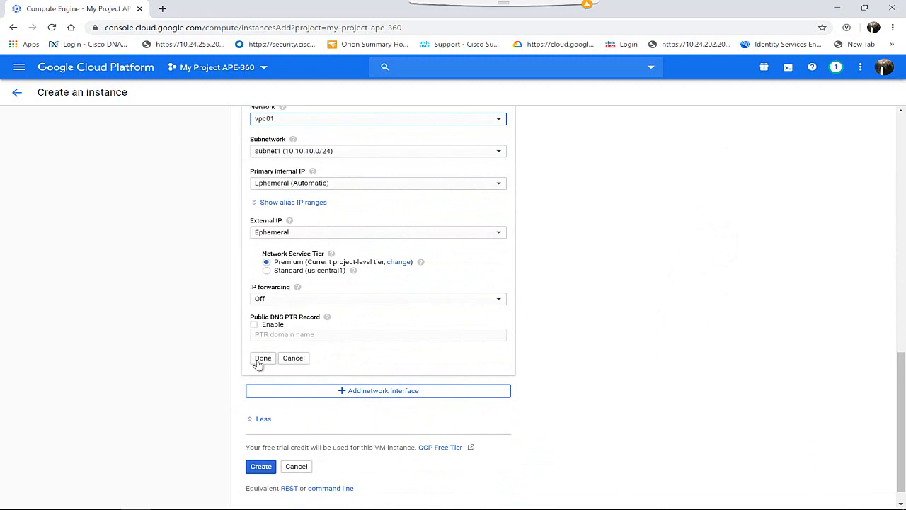
left_click(261, 358)
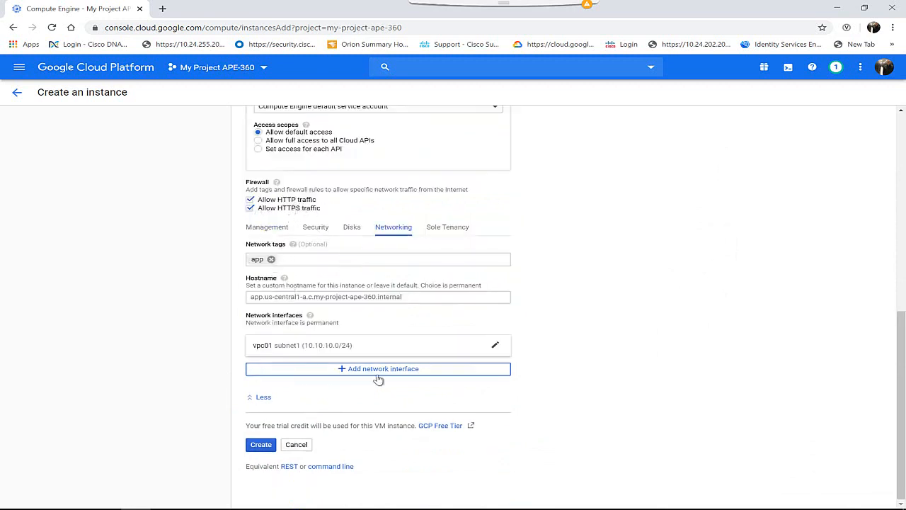
scroll(379, 380, "up", 2)
scroll(379, 380, "down", 2)
scroll(379, 380, "up", 2)
scroll(378, 380, "down", 2)
left_click(260, 446)
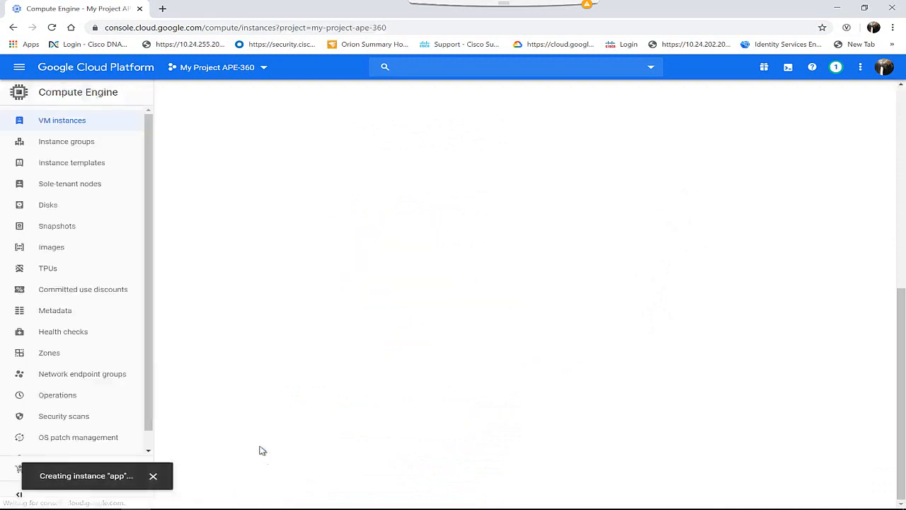
Start a third new VM instance and name it db
left_click(324, 92)
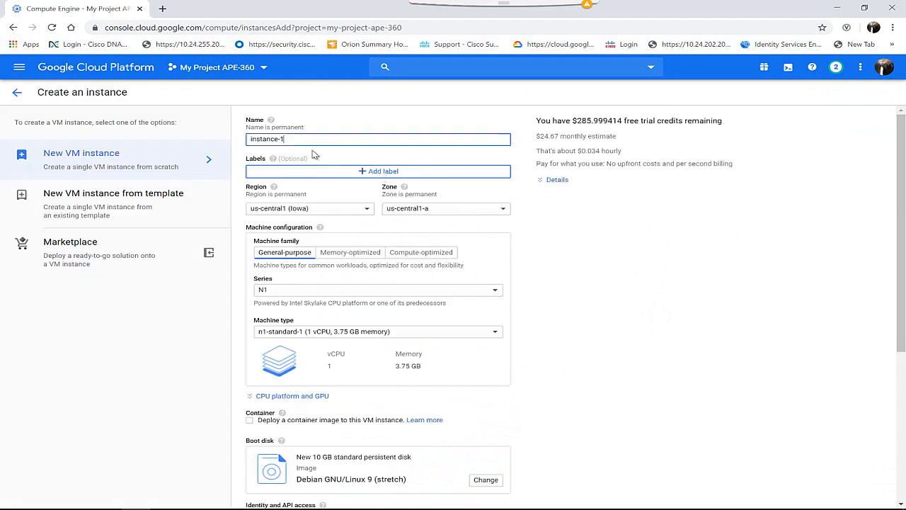
left_click_drag(294, 140, 214, 142)
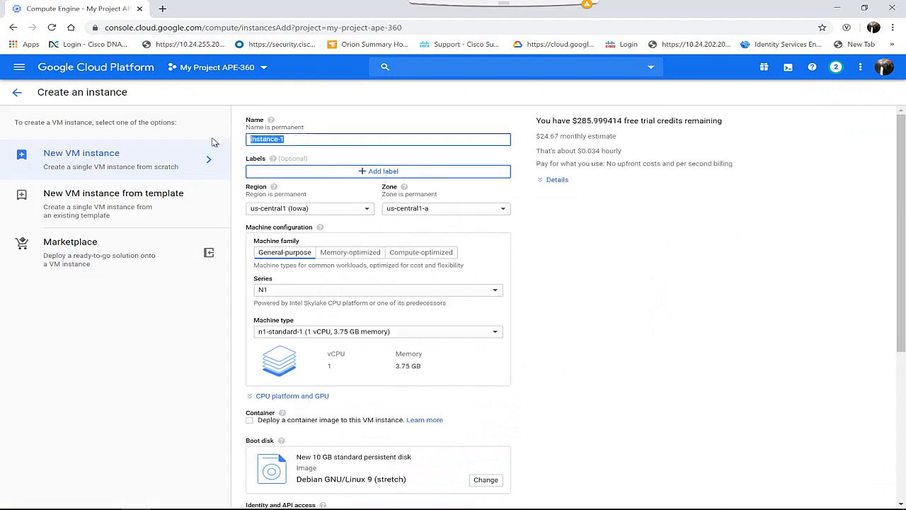
type("db")
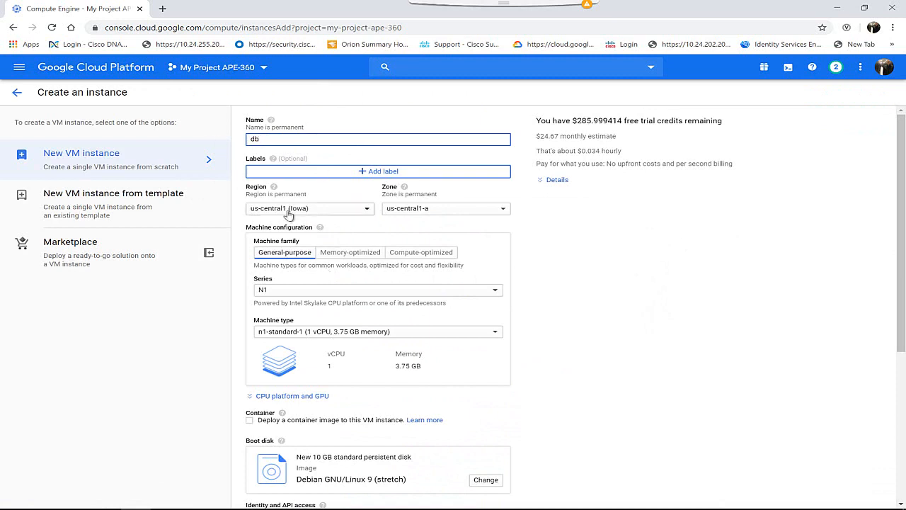
Allow HTTP and HTTPS traffic through the firewall for the db instance
scroll(520, 419, "down", 4)
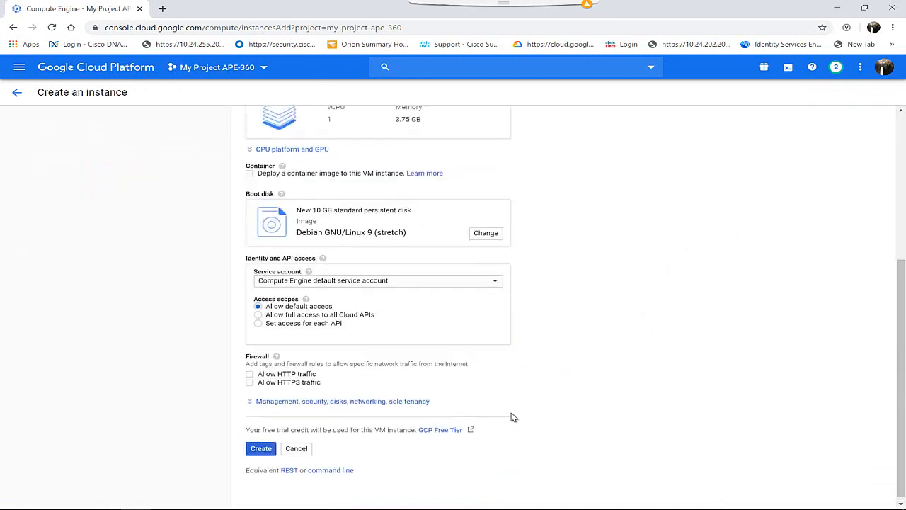
left_click(250, 374)
left_click(250, 383)
Add the network tag db in the db instance's networking settings
left_click(368, 402)
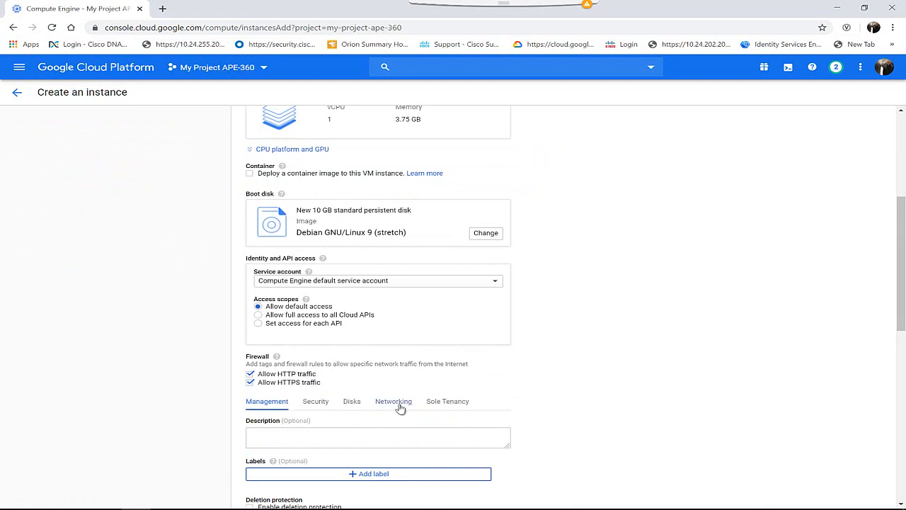
left_click(388, 402)
scroll(388, 408, "down", 3)
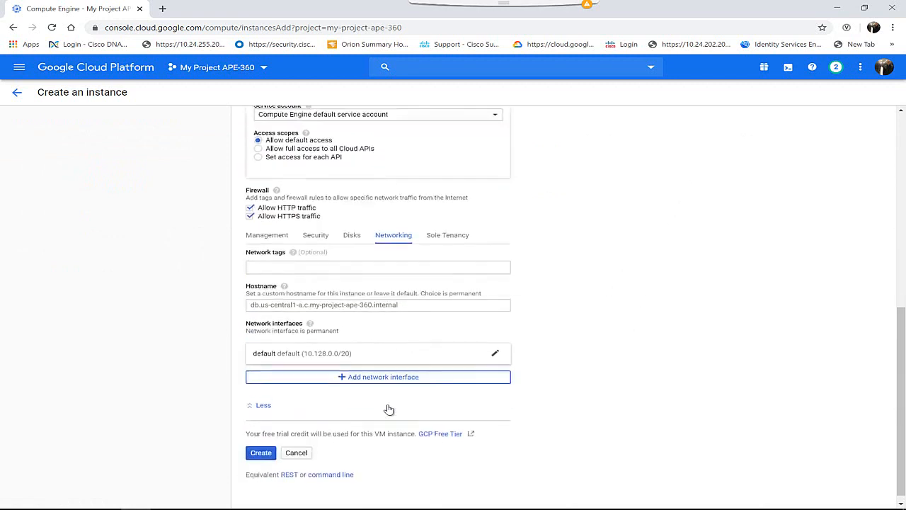
left_click(309, 273)
type("db")
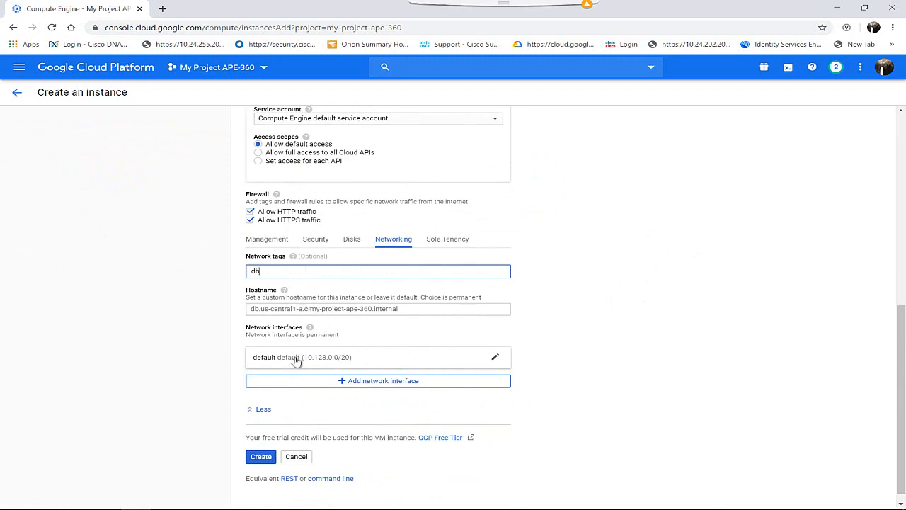
Assign the db instance's network interface to the vpc01 network and create the VM
left_click(296, 359)
left_click(287, 398)
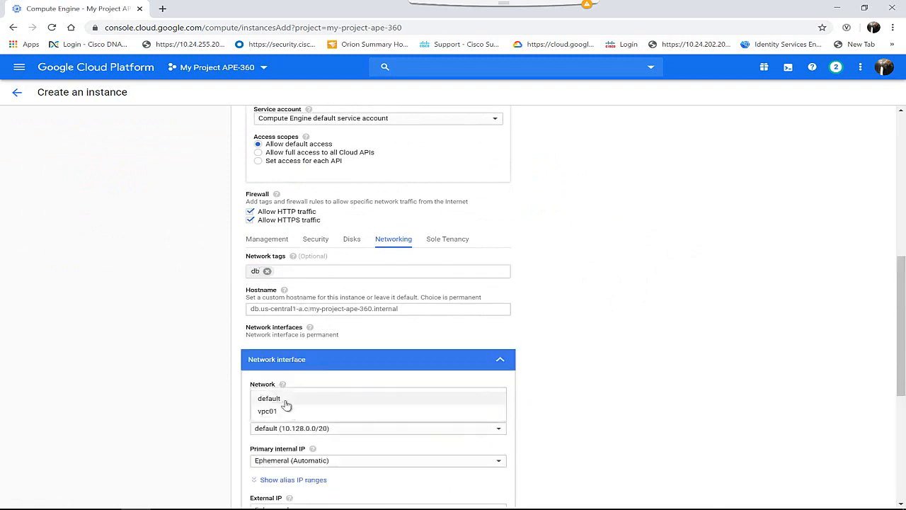
left_click(284, 412)
scroll(283, 416, "down", 3)
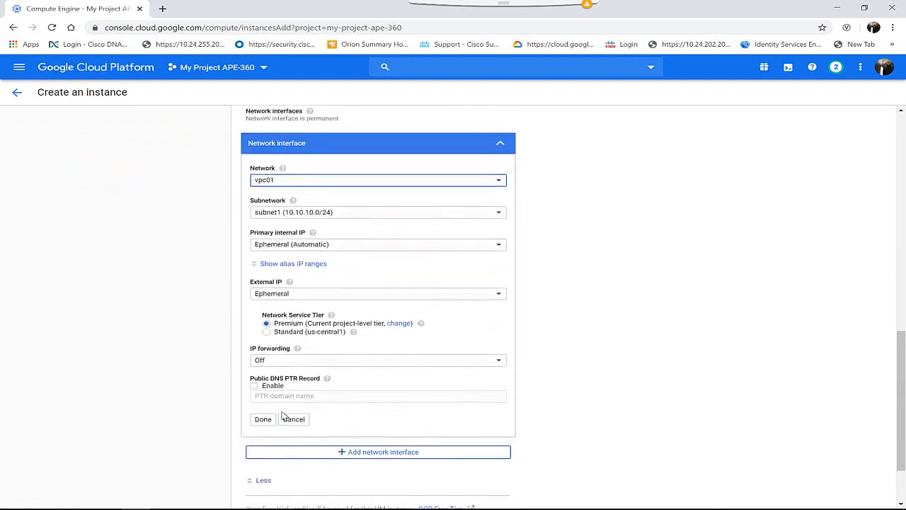
left_click(263, 422)
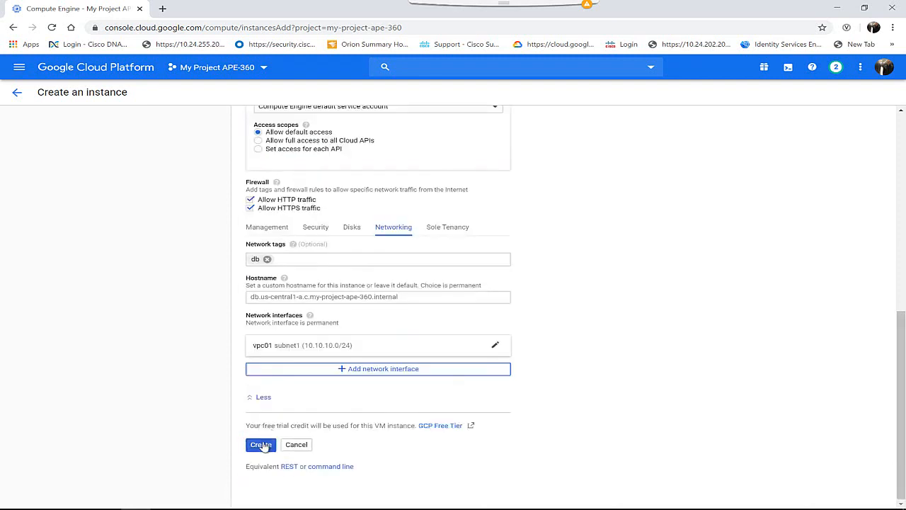
left_click(261, 444)
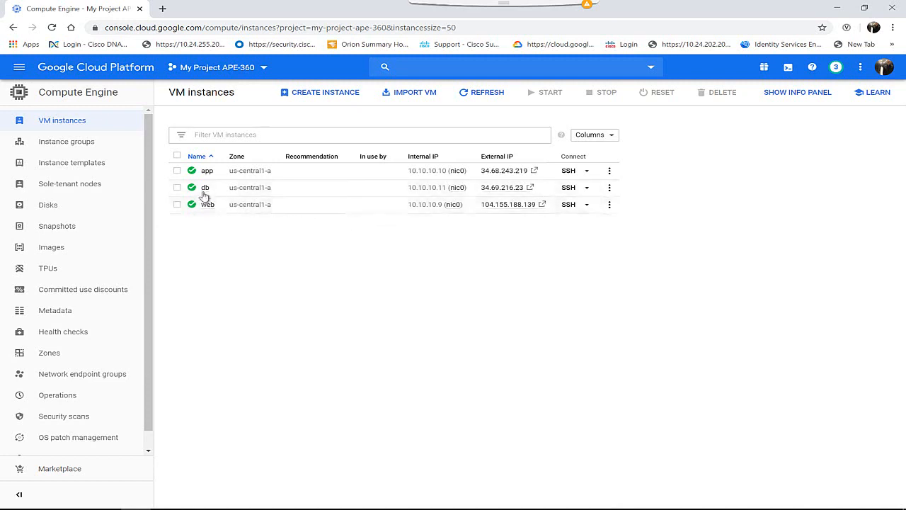
Open an SSH session to the db instance, move its window aside and return to the VM instances list
left_click(568, 188)
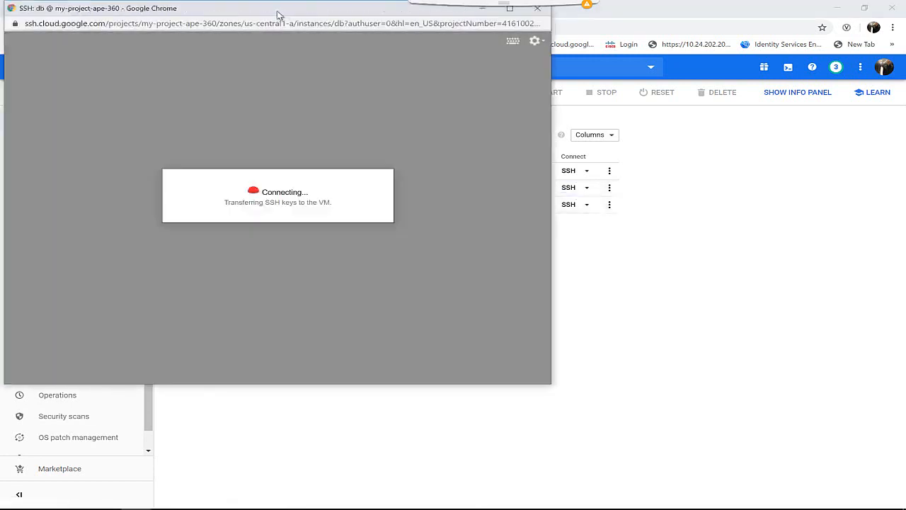
left_click_drag(278, 13, 862, 142)
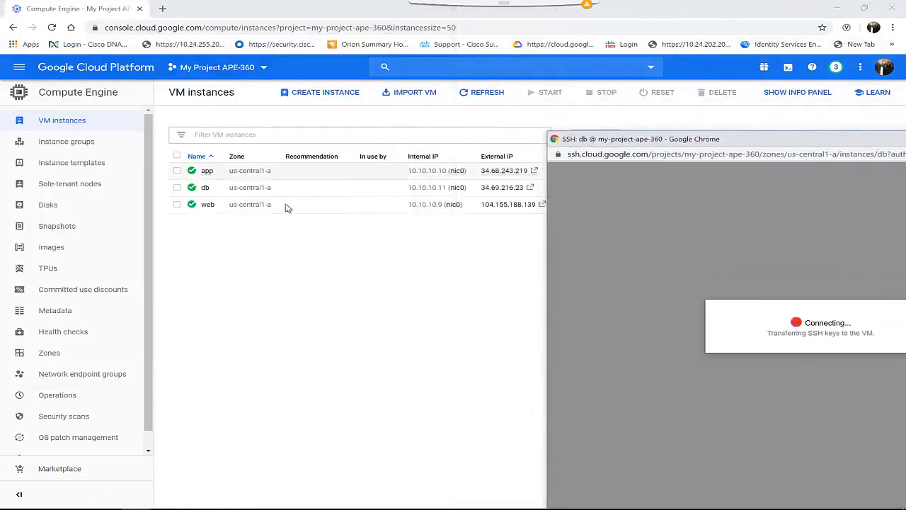
left_click(317, 254)
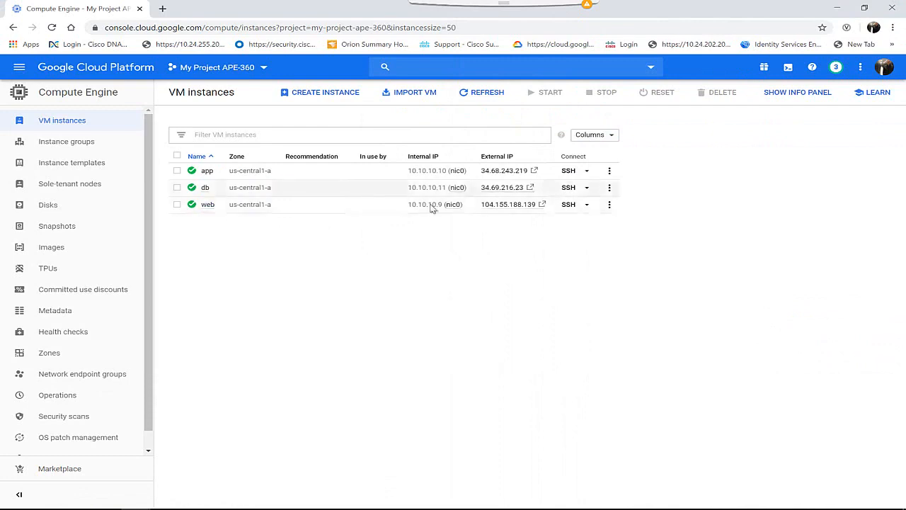
Open an SSH session to the web instance, move its window aside and return to the VM instances list
left_click(568, 204)
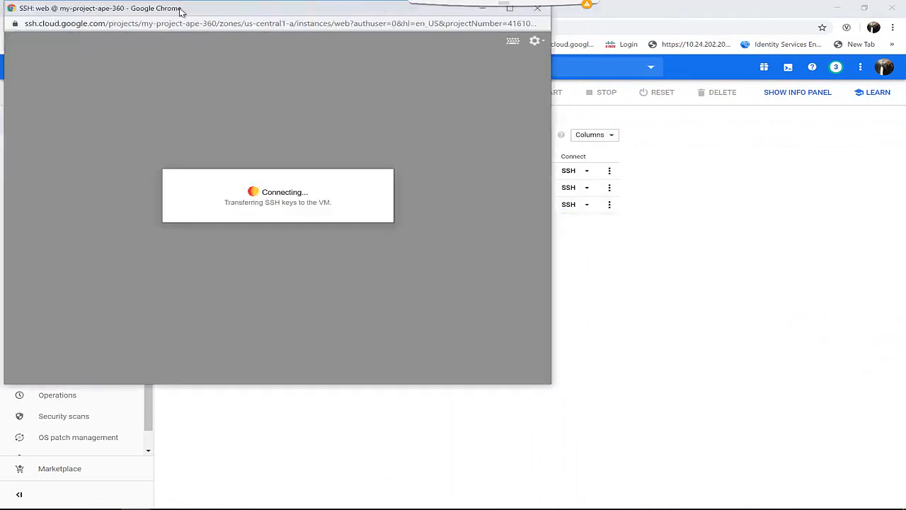
left_click_drag(181, 10, 561, 135)
left_click(298, 267)
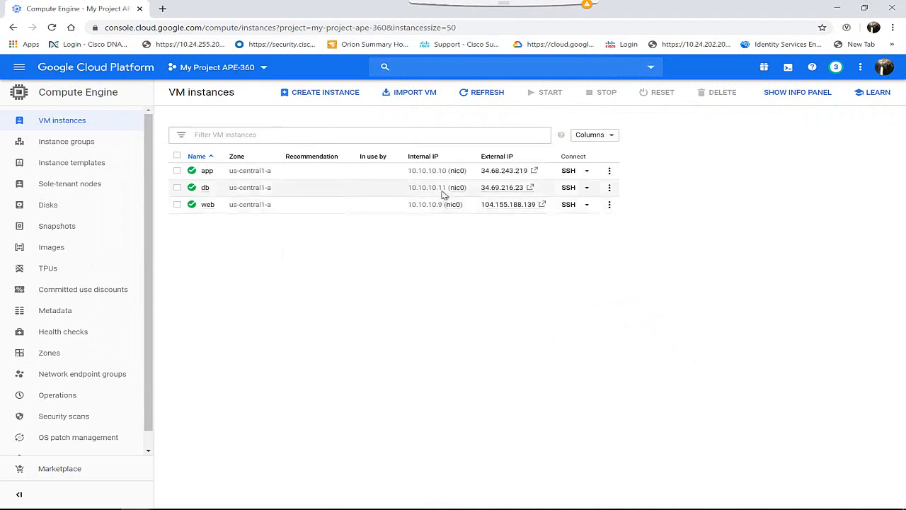
Bring the web instance's SSH terminal to the front and reposition it over the console so the instance names stay readable
key("alt+Tab")
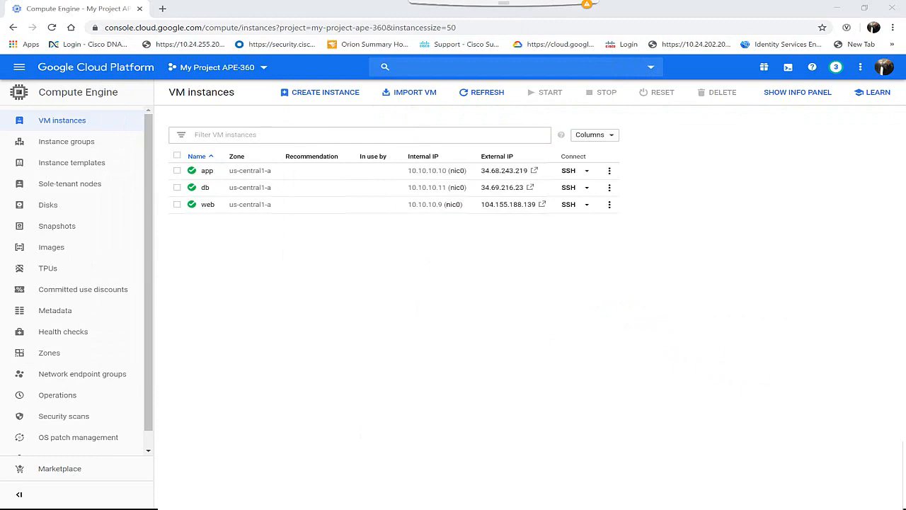
mouse_move(160, 508)
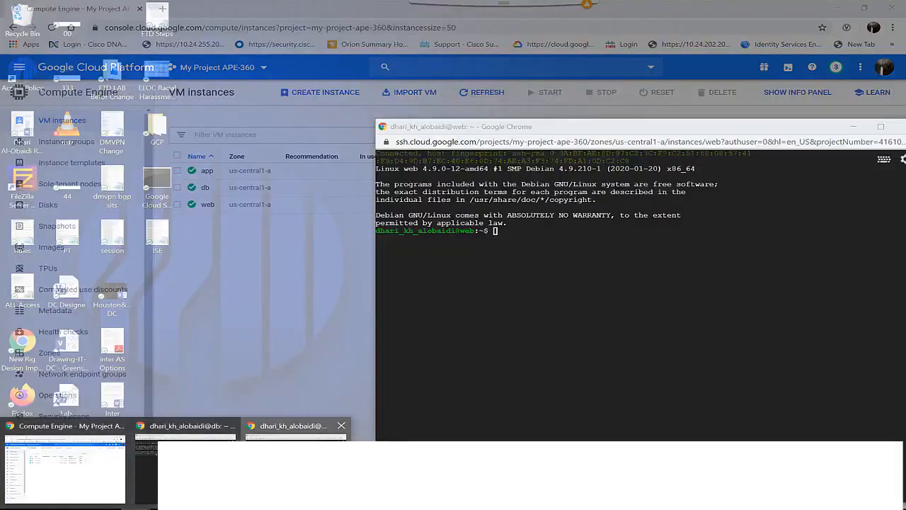
left_click(296, 464)
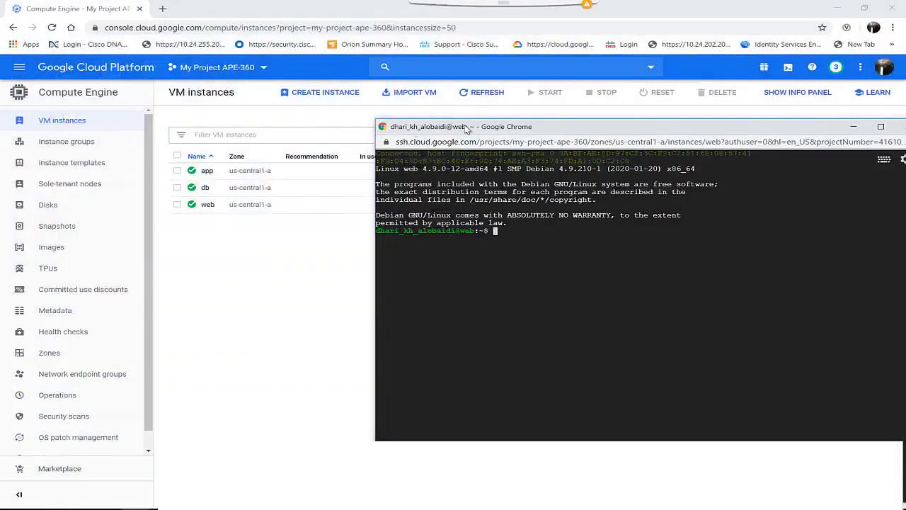
left_click_drag(574, 129, 467, 99)
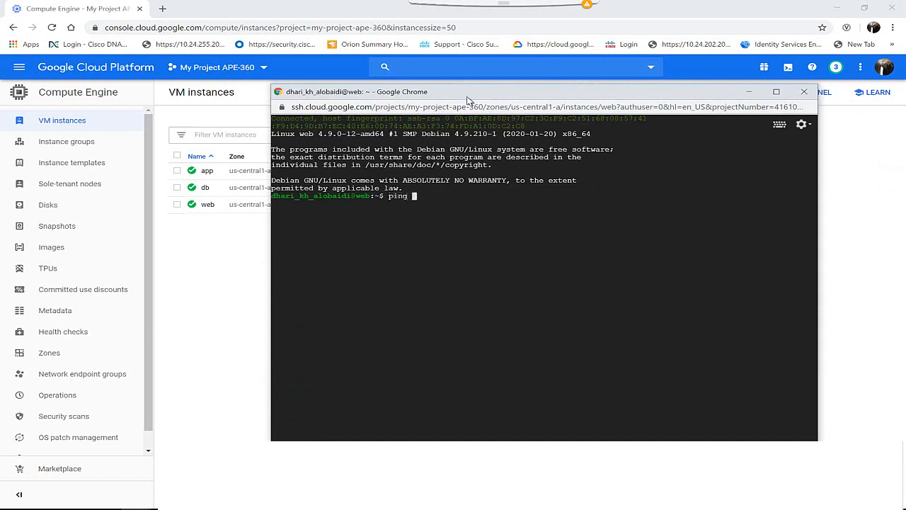
Ping 10.10.10.11 from the web instance's terminal and move its window aside to uncover the instances list
type("0.10.10.11")
key("Return")
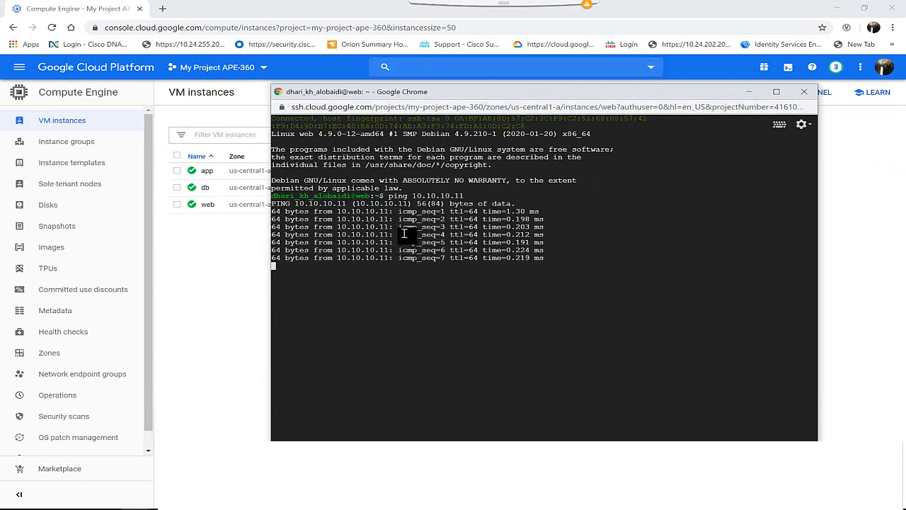
left_click_drag(406, 97, 535, 79)
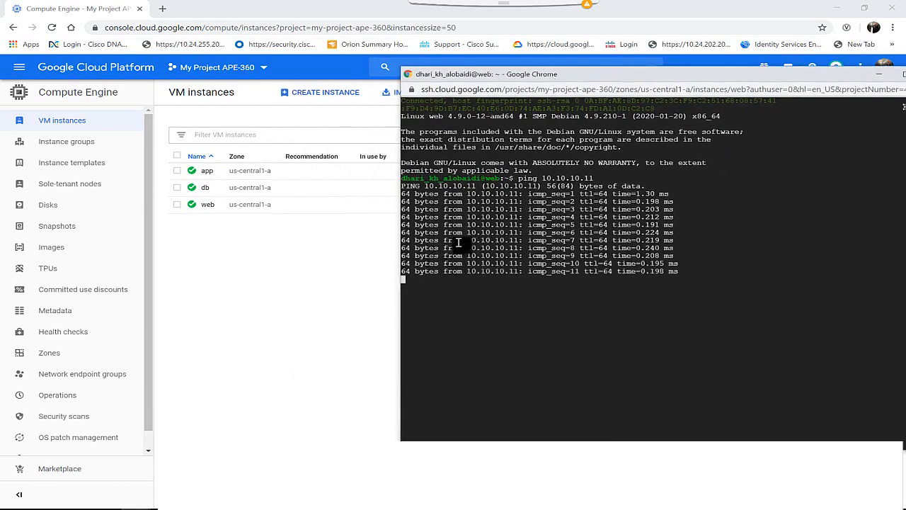
Switch to the Paint architecture diagram and circle the whole web tier and the whole DB tier in black
key("alt+Tab")
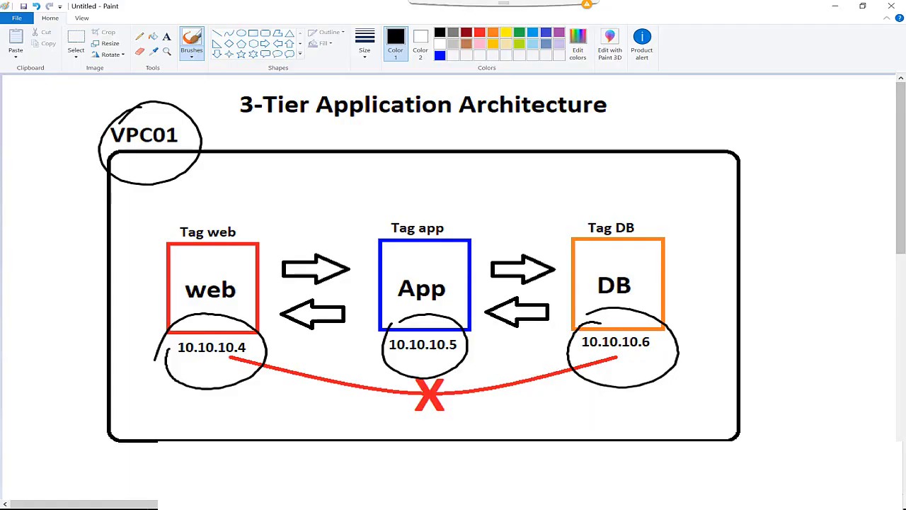
mouse_move(185, 216)
left_mouse_down()
mouse_move(249, 400)
mouse_move(166, 256)
left_mouse_up()
mouse_move(599, 187)
left_mouse_down()
mouse_move(572, 361)
mouse_move(605, 167)
mouse_move(566, 230)
left_mouse_up()
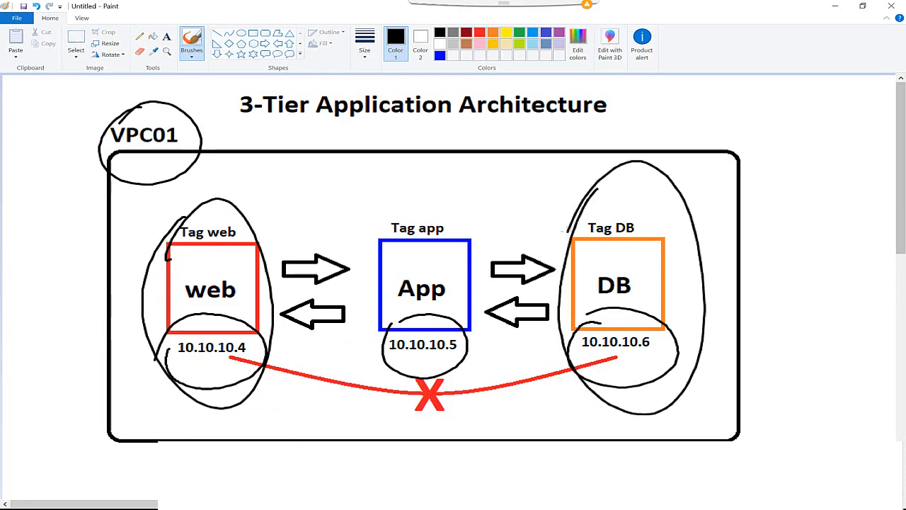
Return to the Google Cloud console in Chrome and open the VPC network's firewall rules list
key("alt+Tab")
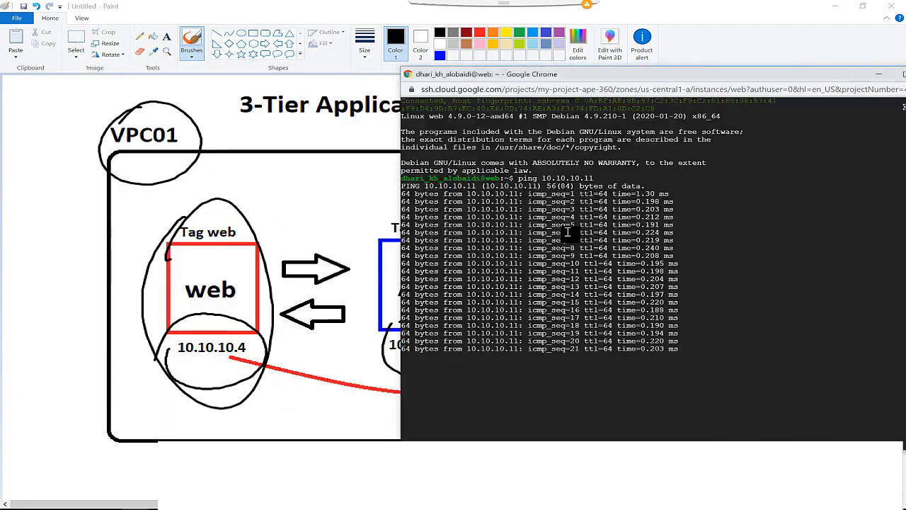
left_click(844, 12)
left_click(835, 7)
left_click(258, 302)
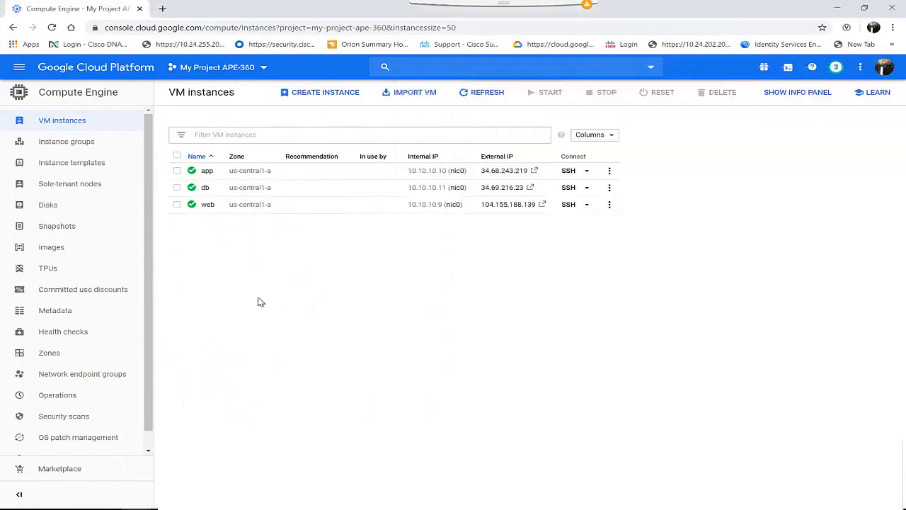
left_click(18, 69)
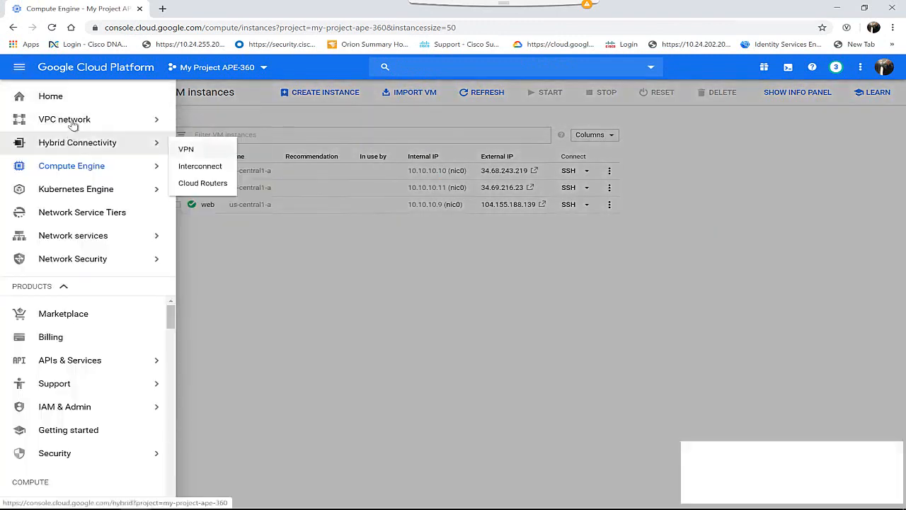
mouse_move(73, 122)
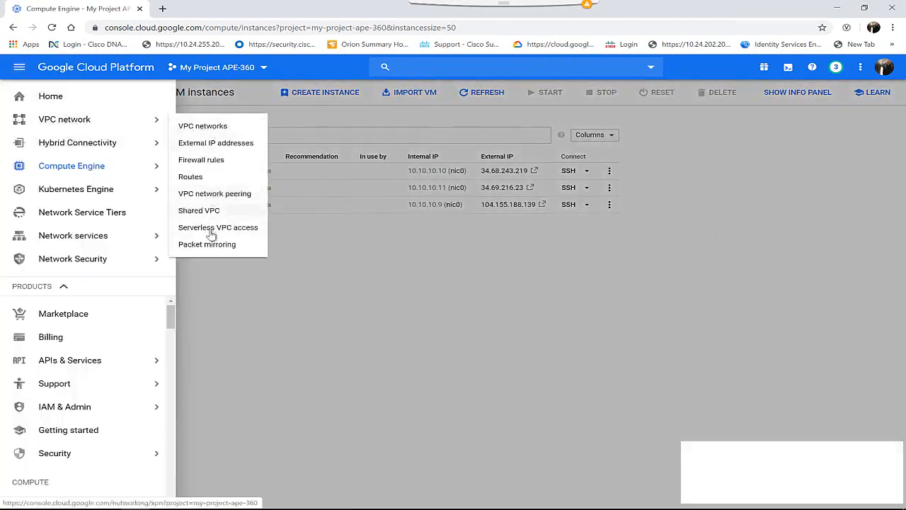
left_click(211, 160)
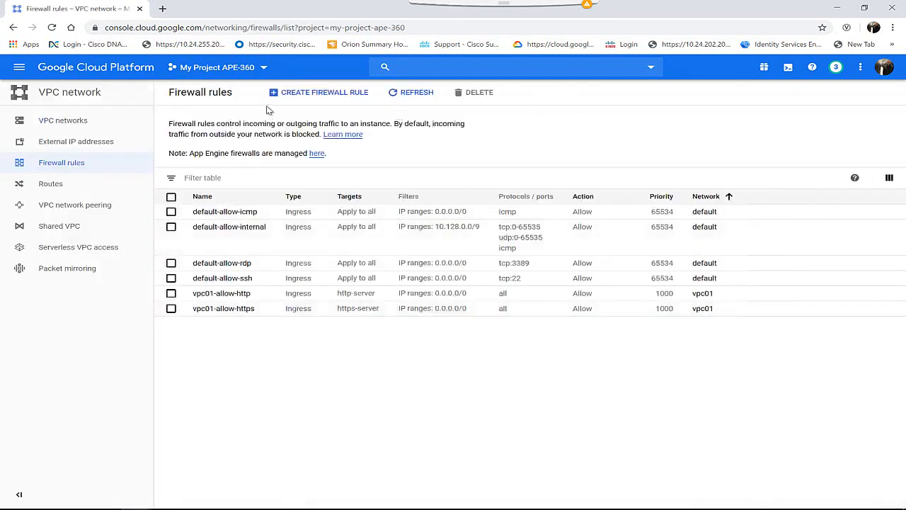
Start a new firewall rule named webtodb and assign it to the vpc01 network
left_click(315, 93)
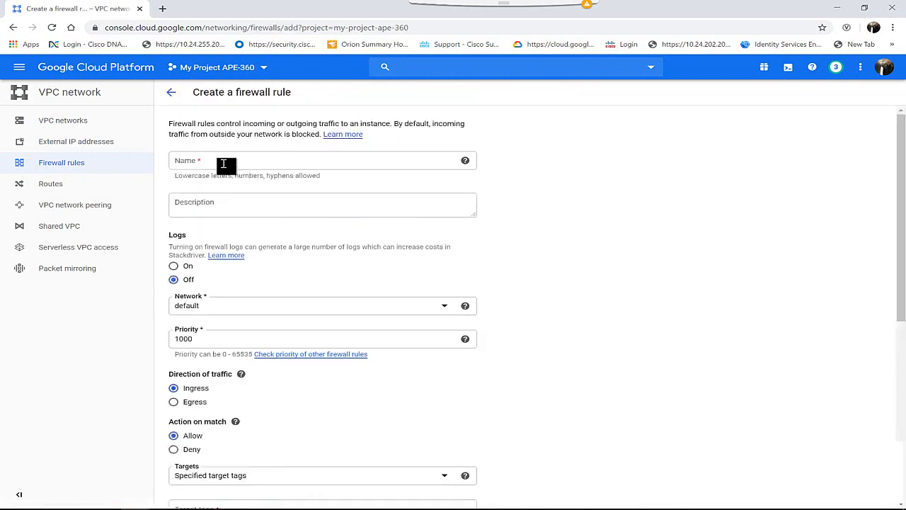
left_click(223, 163)
type("webtodb")
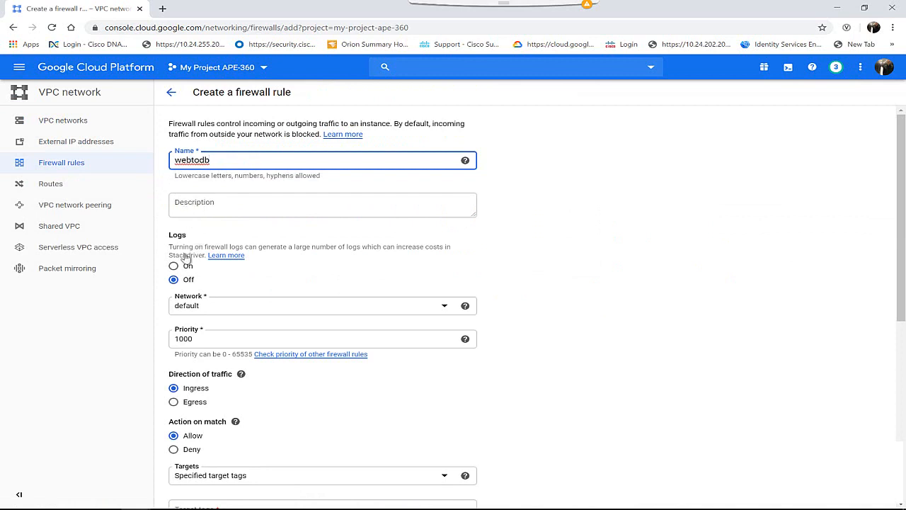
left_click(200, 311)
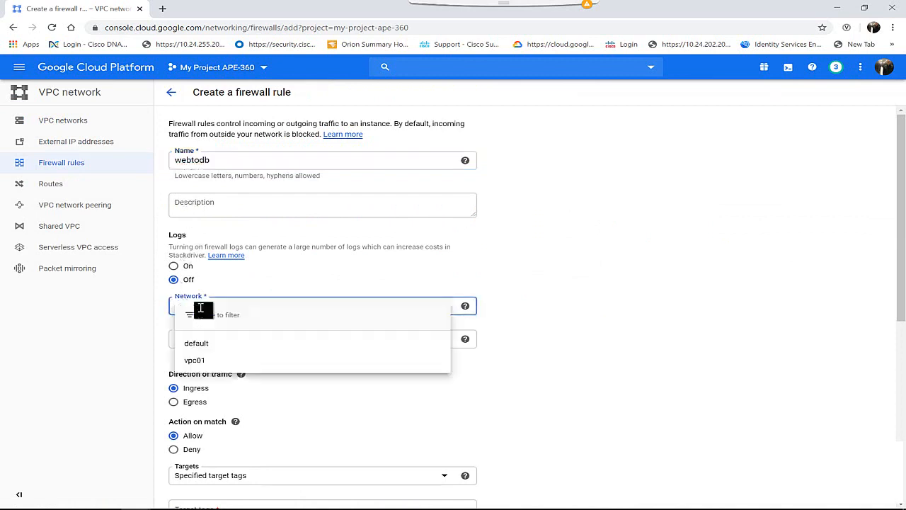
left_click(201, 361)
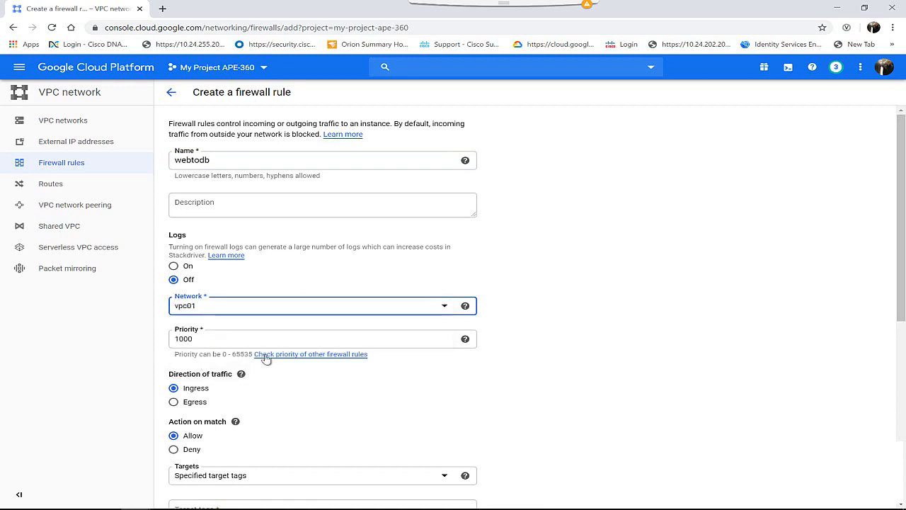
Set the rule's action on match to Deny and apply it to the specified target tag db
scroll(266, 358, "down", 3)
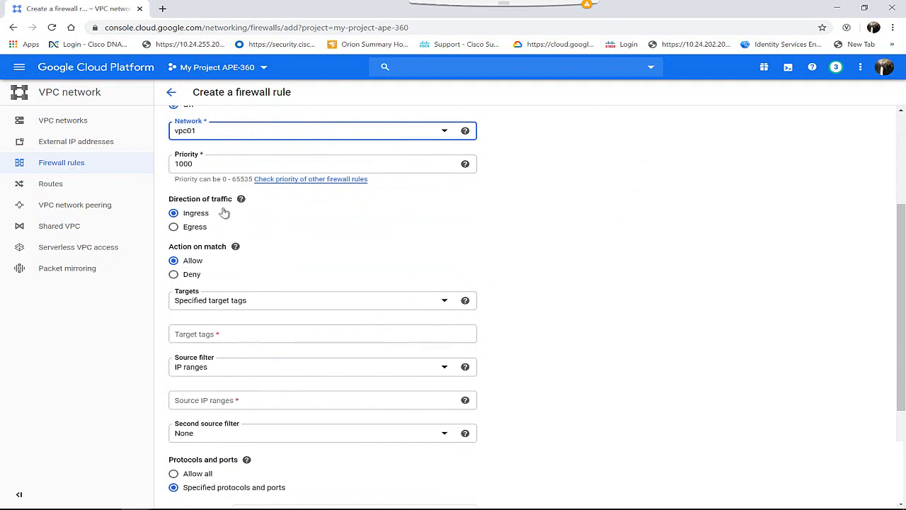
left_click(183, 276)
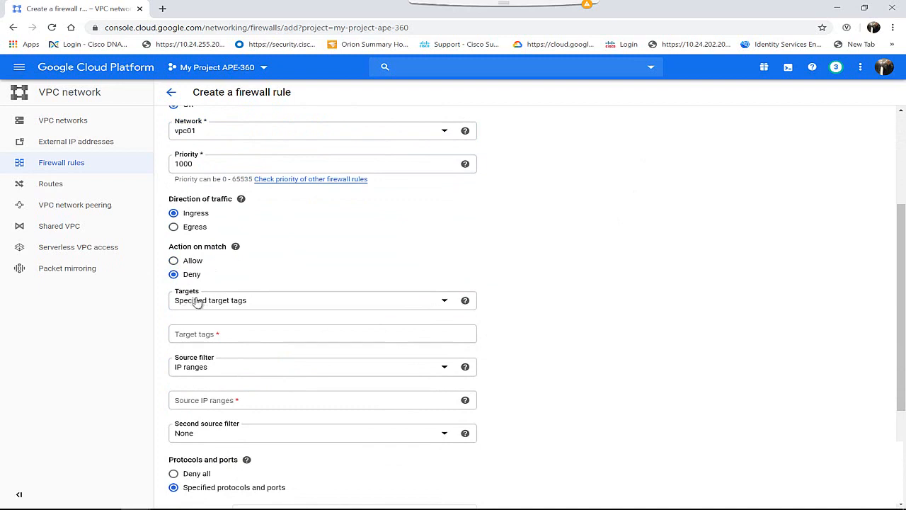
left_click(201, 301)
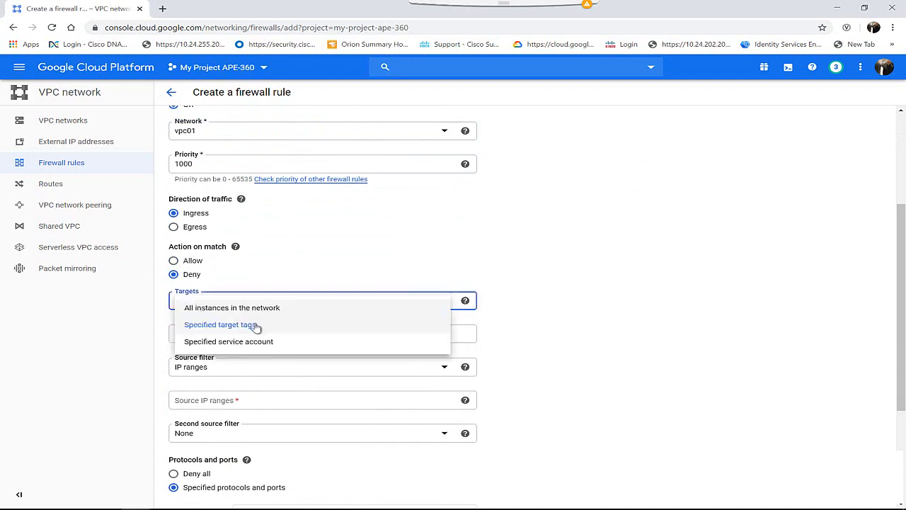
left_click(239, 325)
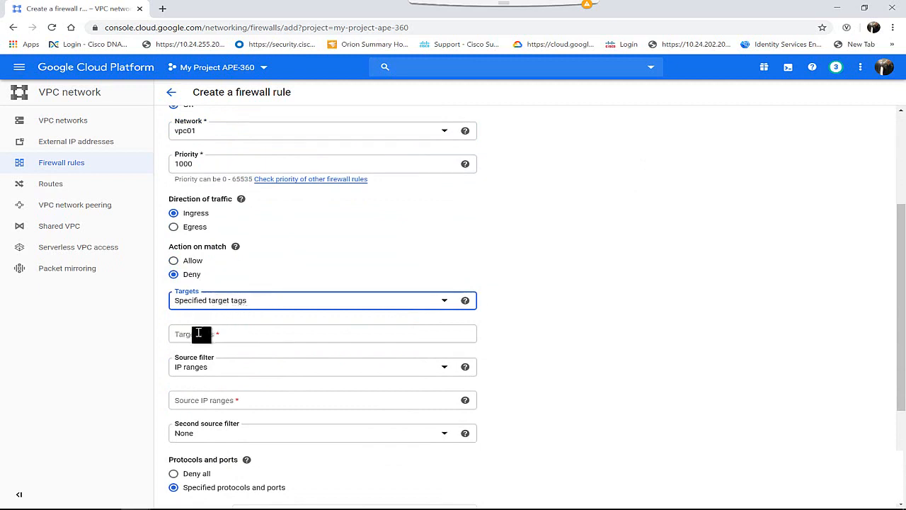
left_click(199, 338)
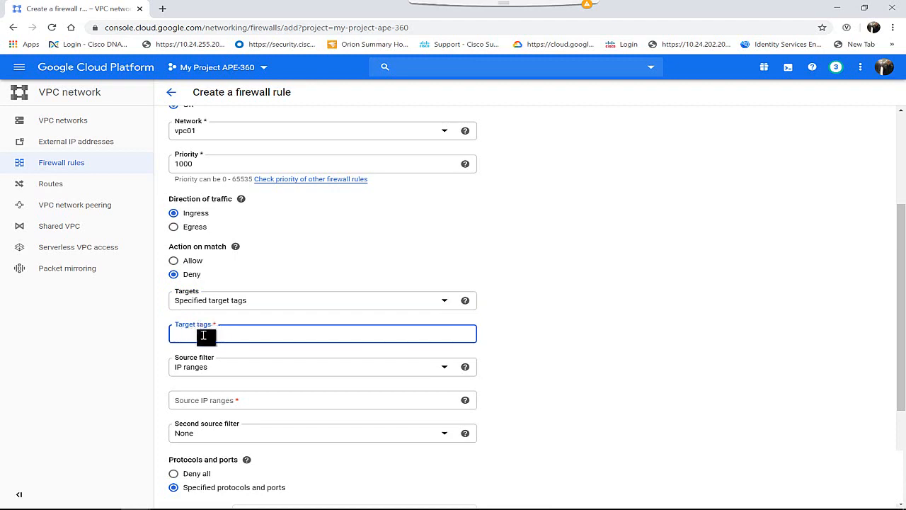
Filter the rule's traffic source by source tags and enter the tag web
left_click(222, 371)
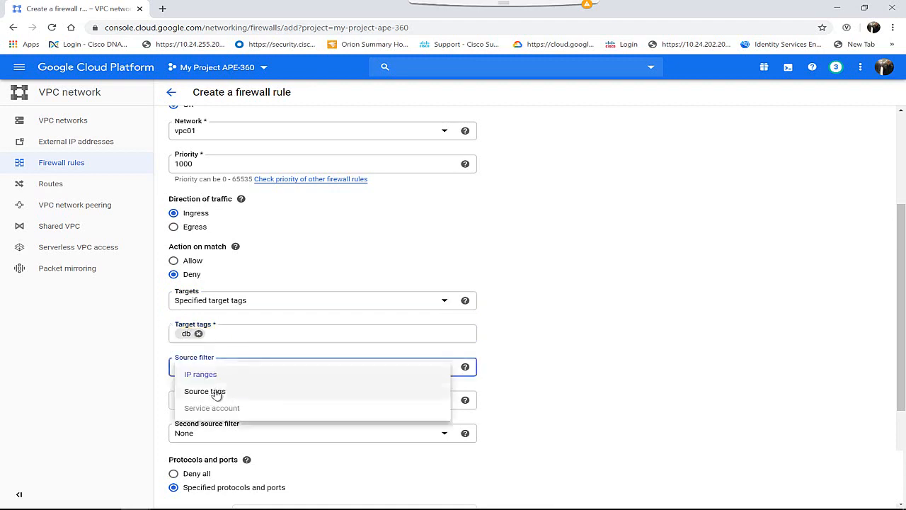
left_click(216, 393)
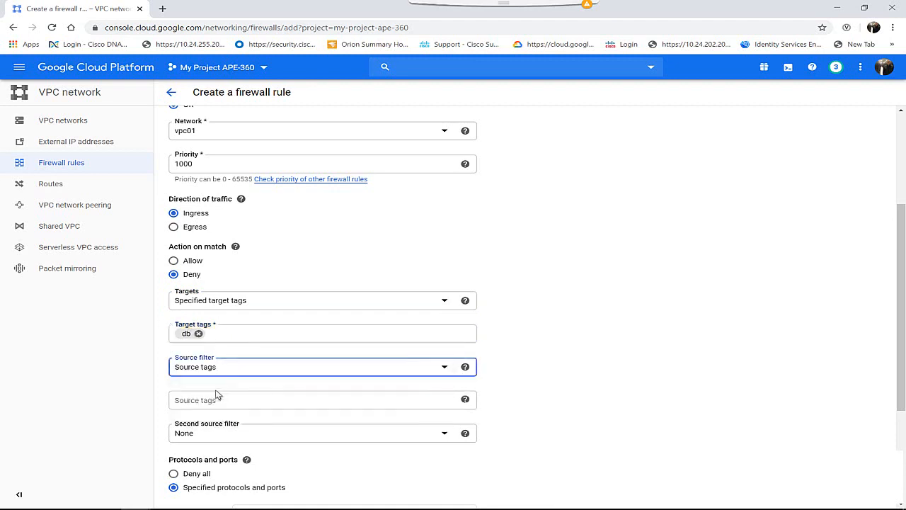
left_click(209, 400)
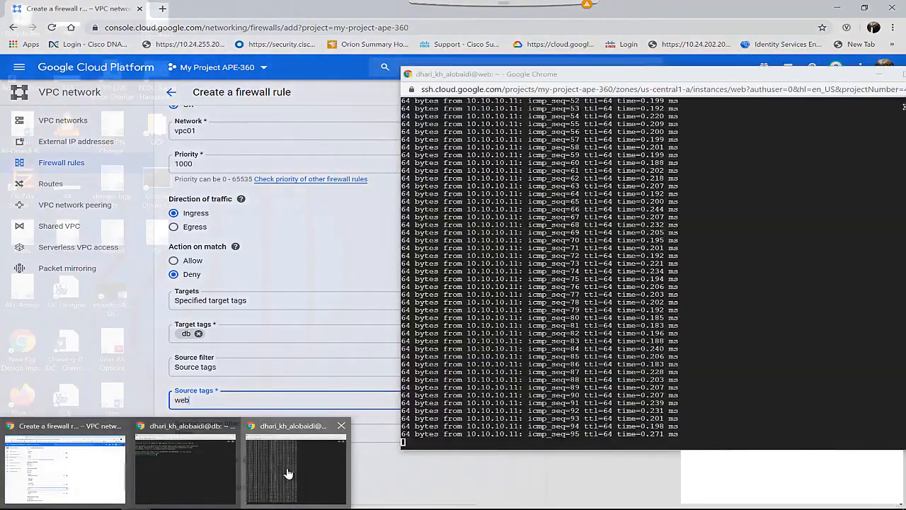
Check the running ping in the web instance's terminal and return to the firewall rule form
left_click(291, 470)
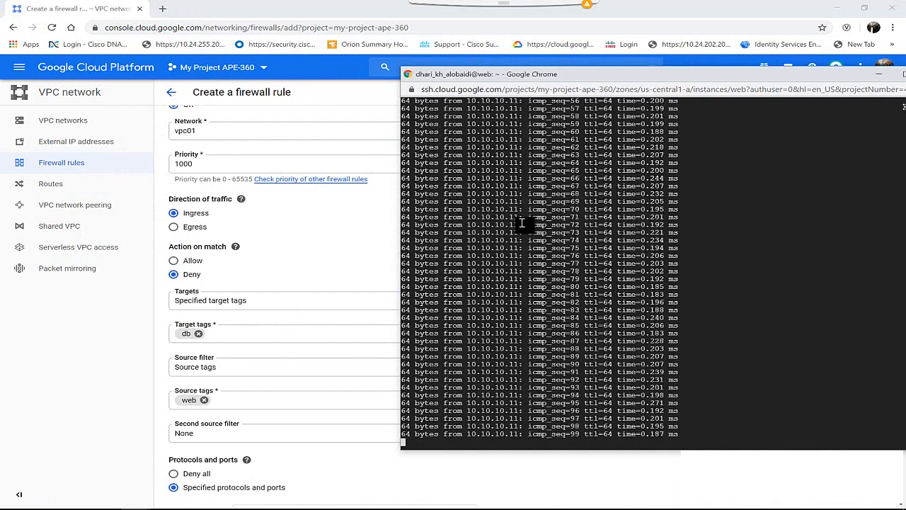
left_click(244, 377)
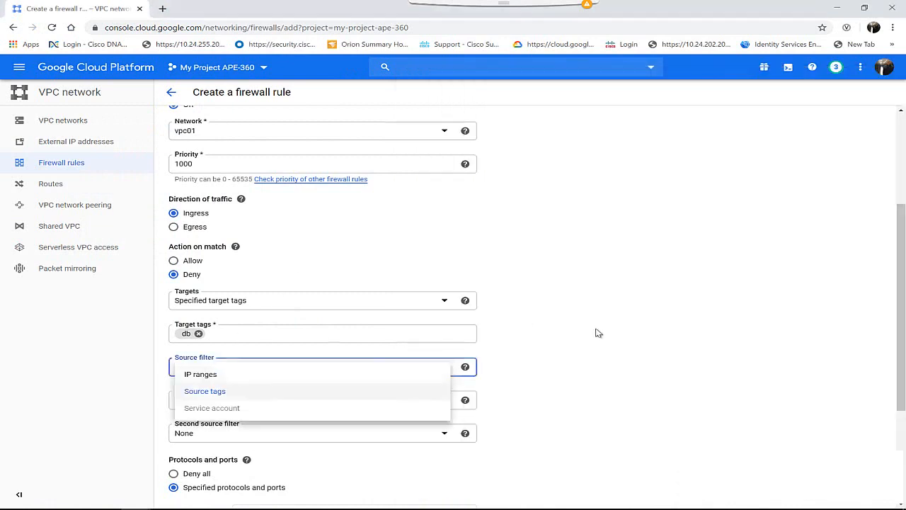
left_click(448, 331)
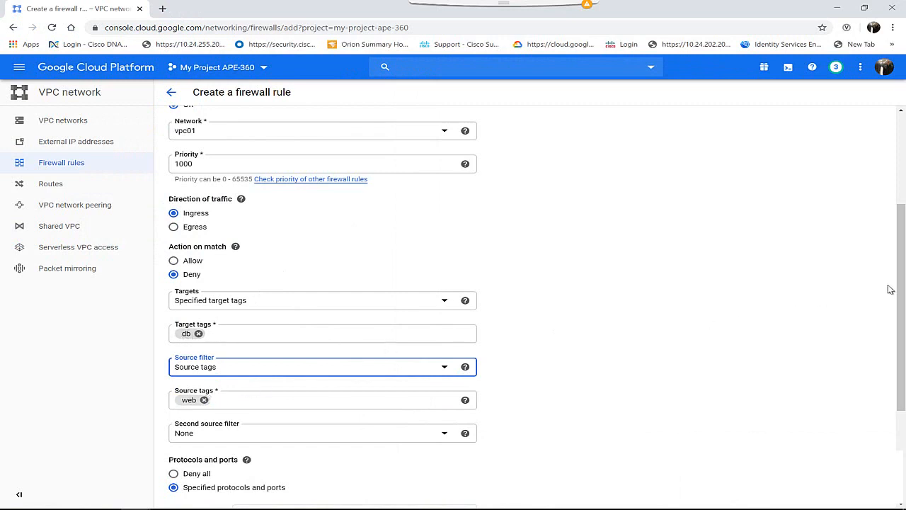
Set the rule's protocols and ports to Deny all and create the webtodb firewall rule
left_click_drag(899, 291, 896, 355)
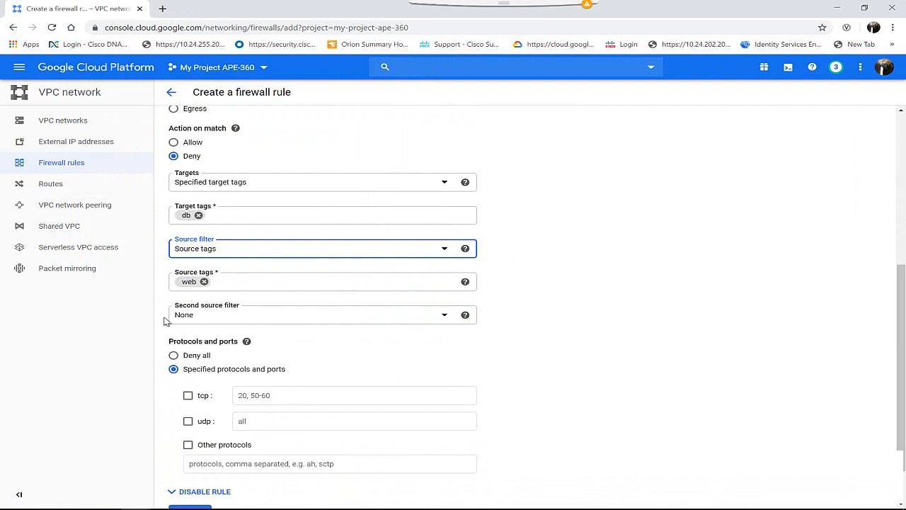
left_click(173, 356)
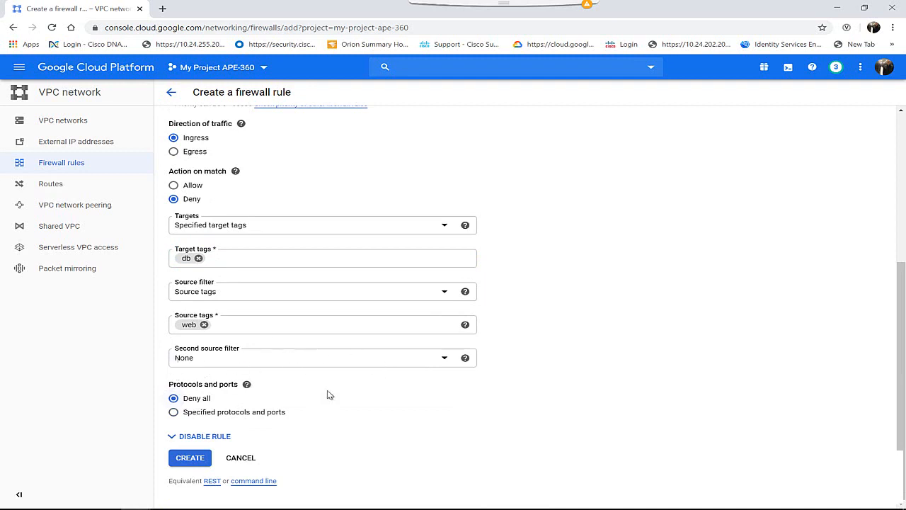
left_click(186, 460)
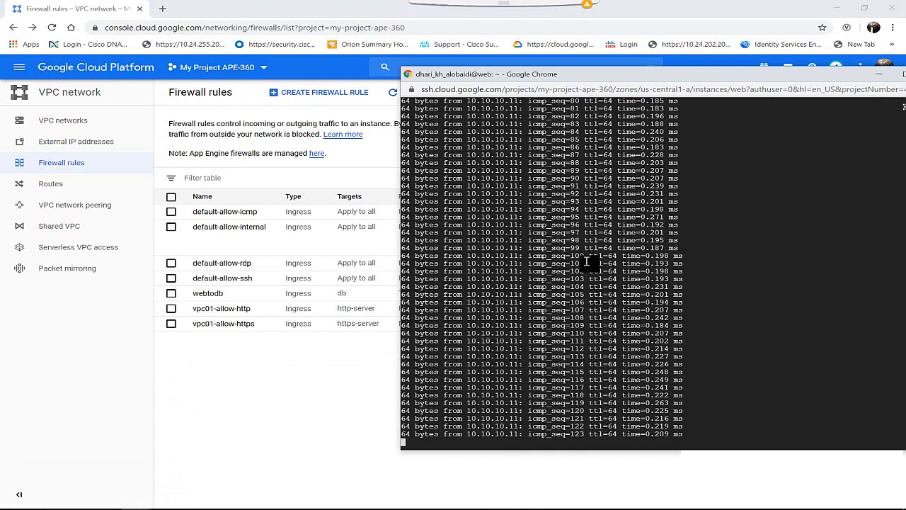
Add blank lines below the ping output in the web terminal and move its window higher over the console
key("Return")
key("Return")
key("Return")
key("Return")
key("Return")
key("Return")
key("Return")
key("Return")
key("Return")
key("Return")
key("Return")
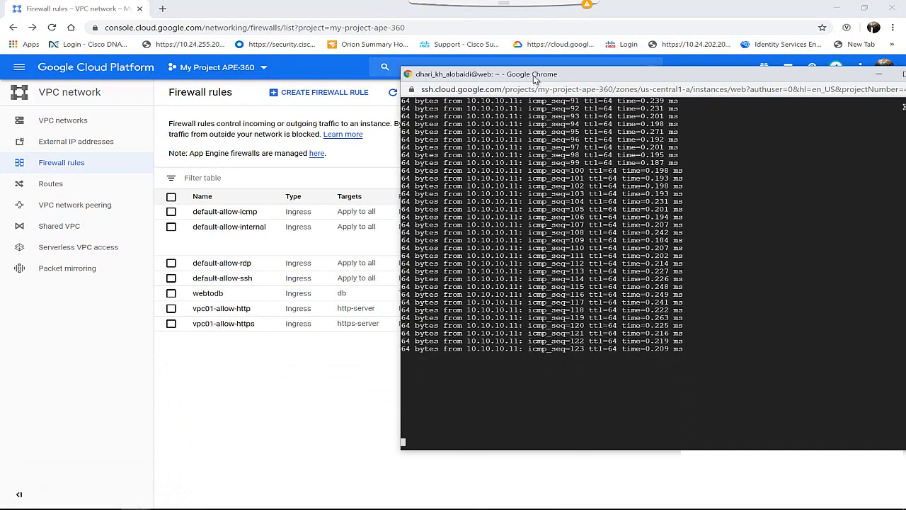
left_click_drag(524, 74, 513, 41)
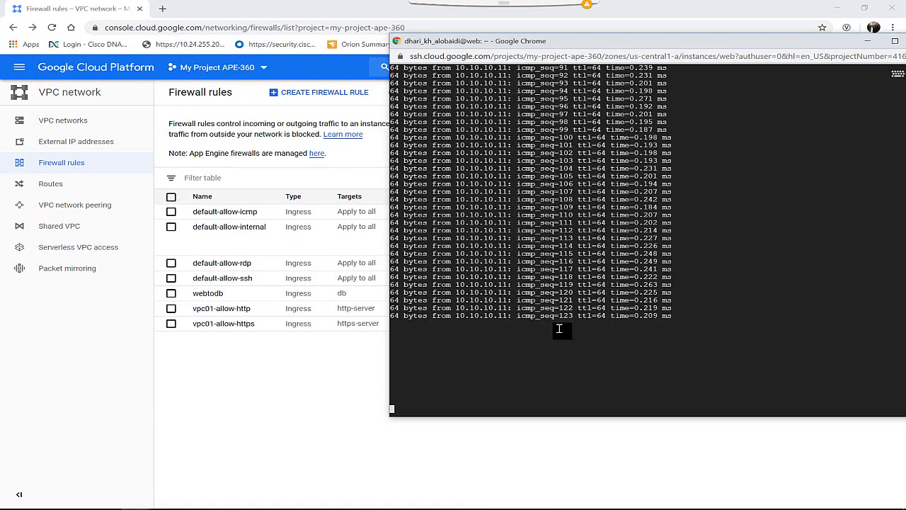
Delete the webtodb firewall rule and bring the web instance's terminal forward to check the ping
left_click(172, 296)
left_click(172, 296)
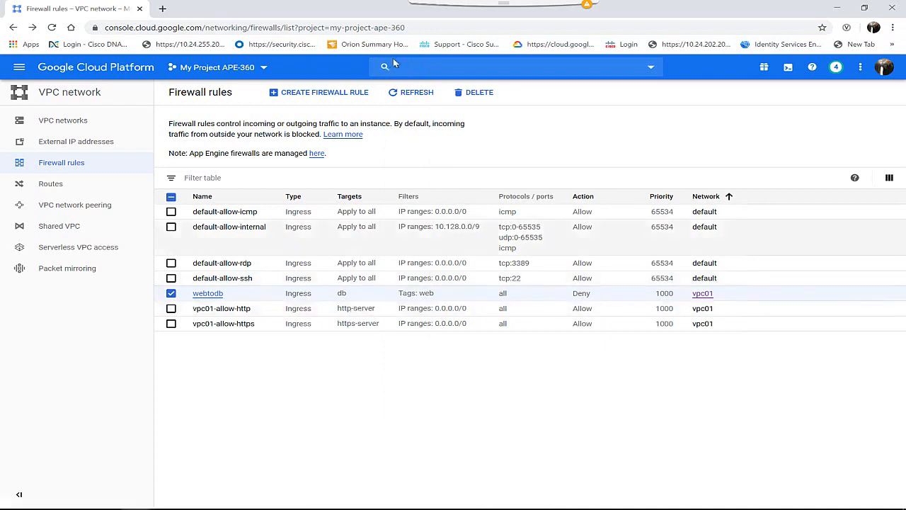
left_click(481, 93)
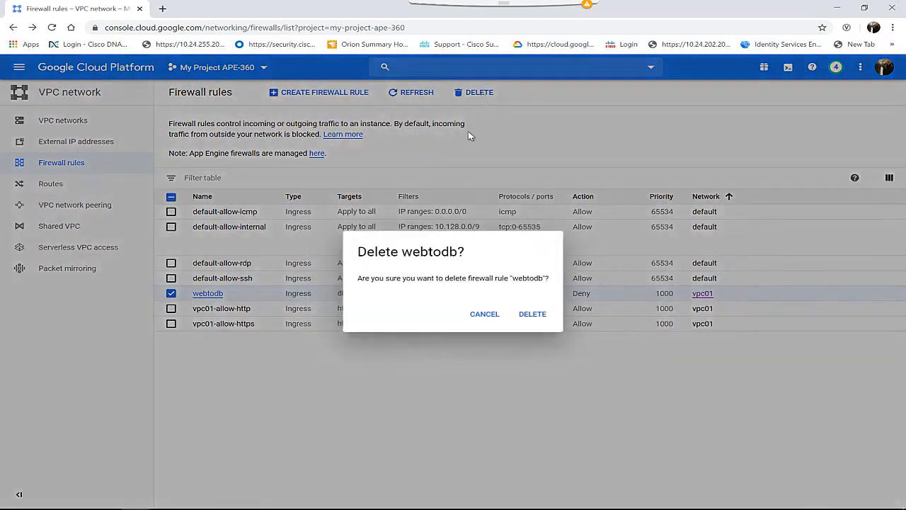
left_click(536, 316)
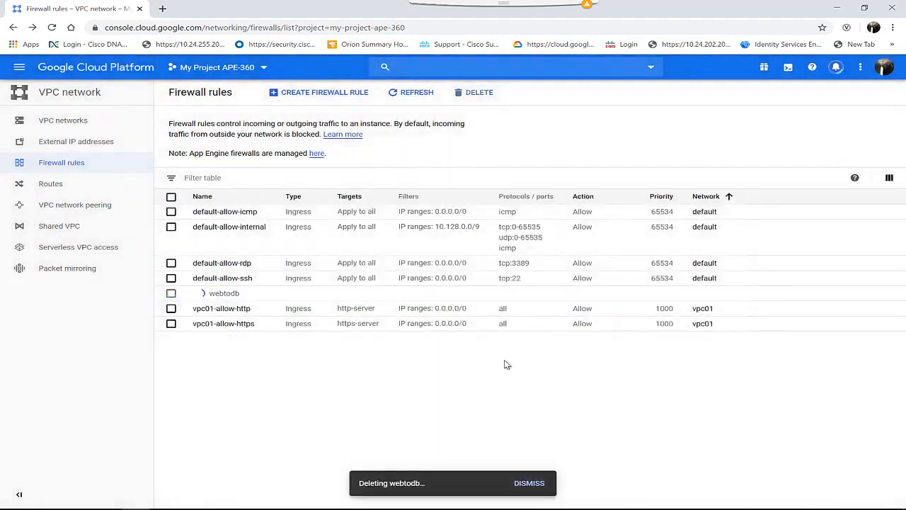
key("alt+Tab")
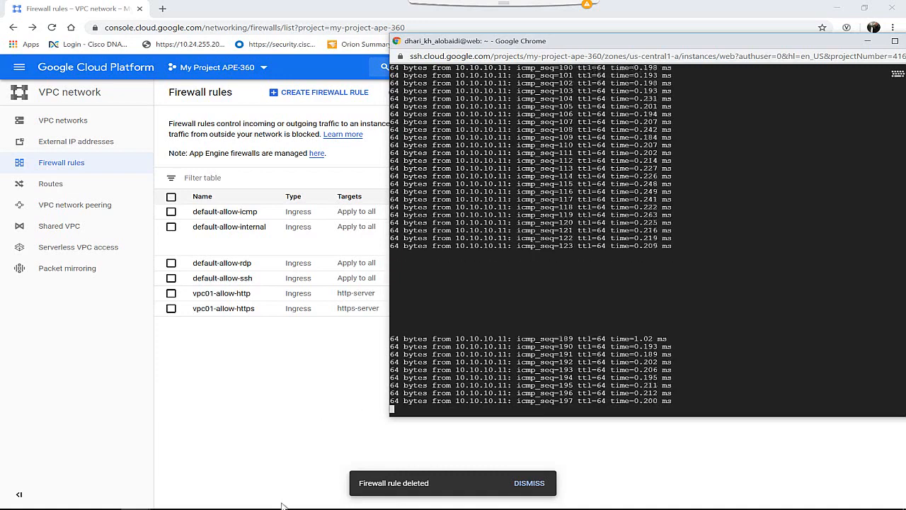
Switch to the Paint diagram, circle the Tag app label and draw a curved arrow toward the gap between App and DB
mouse_move(285, 505)
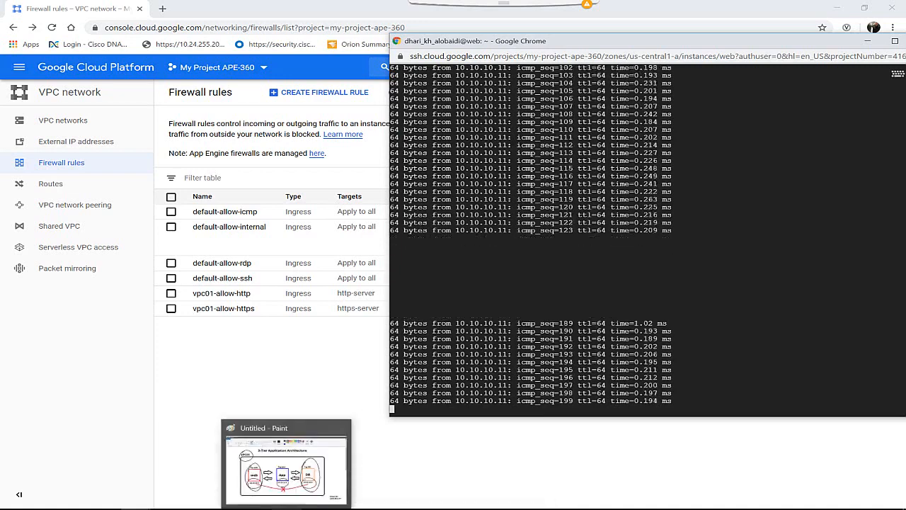
left_click(286, 466)
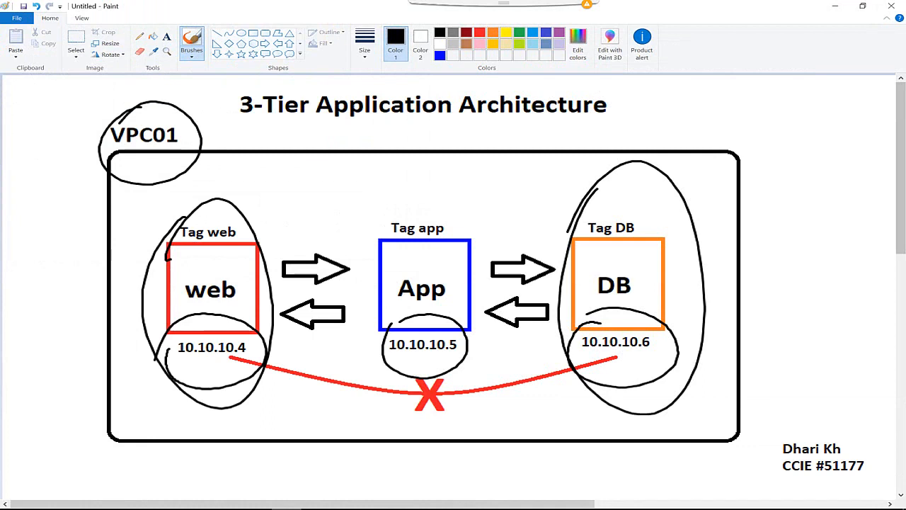
mouse_move(409, 205)
left_mouse_down()
mouse_move(401, 208)
mouse_move(464, 231)
mouse_move(371, 230)
left_mouse_up()
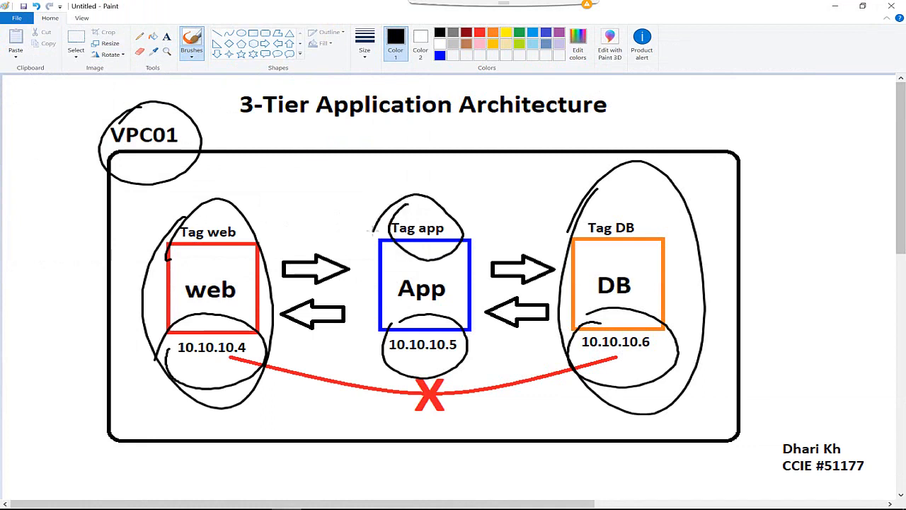
mouse_move(785, 128)
left_mouse_down()
mouse_move(561, 205)
mouse_move(554, 185)
left_mouse_up()
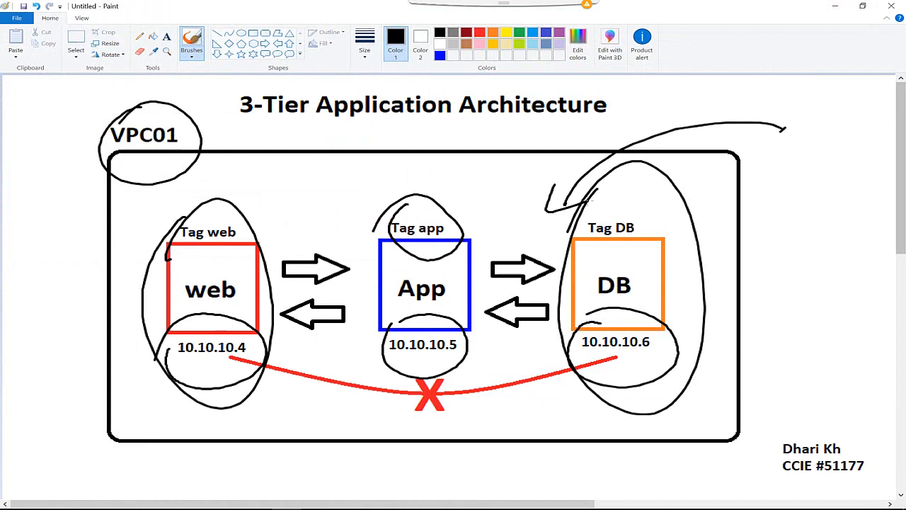